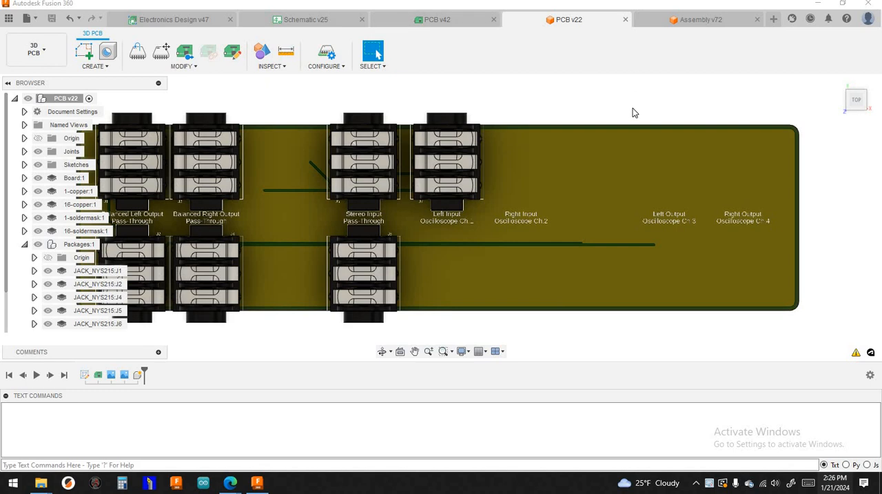
{"action": "scroll", "coordinate": [663, 92], "scroll_direction": "up", "scroll_amount": 1}
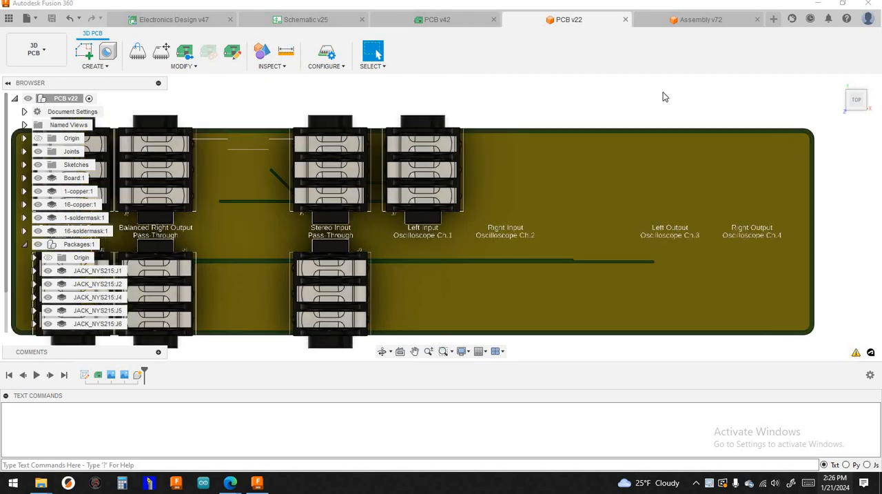
{"action": "scroll", "coordinate": [663, 92], "scroll_direction": "down", "scroll_amount": 1}
{"action": "mouse_move", "coordinate": [653, 99]}
{"action": "middle_mouse_down"}
{"action": "mouse_move", "coordinate": [691, 100]}
{"action": "mouse_move", "coordinate": [663, 113]}
{"action": "middle_mouse_up"}
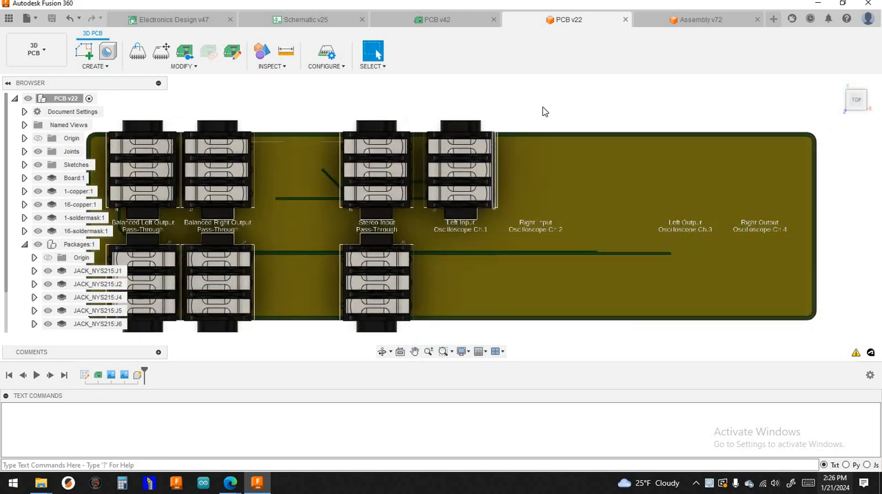
{"action": "scroll", "coordinate": [544, 113], "scroll_direction": "up", "scroll_amount": 1}
{"action": "scroll", "coordinate": [544, 113], "scroll_direction": "down", "scroll_amount": 1}
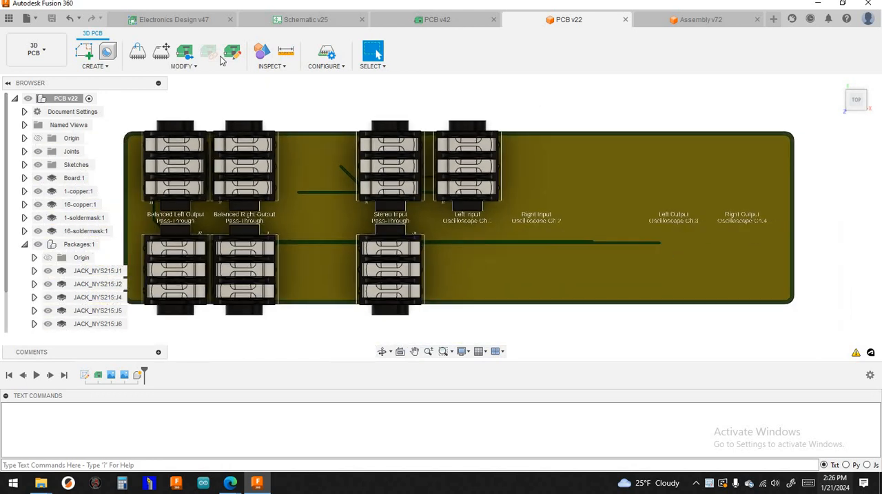
- In the schematic, copy the Oscillo Ch1 jack and place the copy under the Oscillo Ch2 Right Audio In label
{"action": "left_click", "coordinate": [271, 26]}
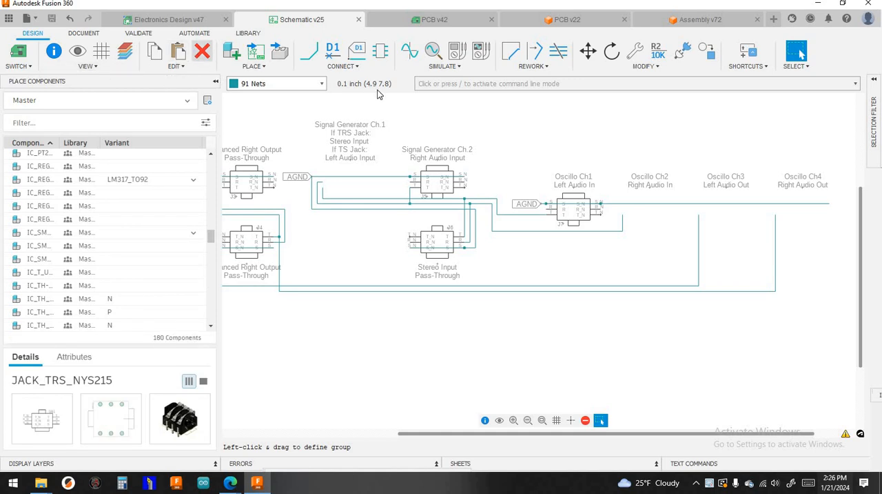
{"action": "left_click", "coordinate": [154, 50]}
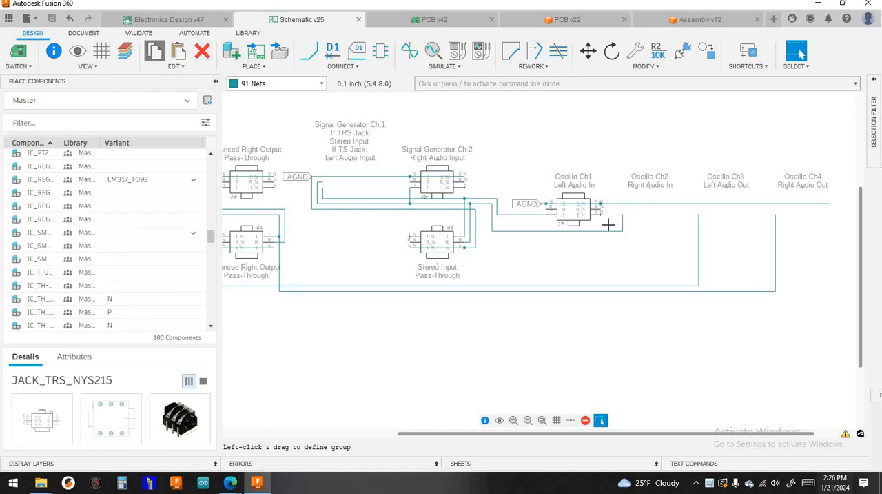
{"action": "scroll", "coordinate": [594, 223], "scroll_direction": "up", "scroll_amount": 2}
{"action": "scroll", "coordinate": [270, 239], "scroll_direction": "down", "scroll_amount": 5}
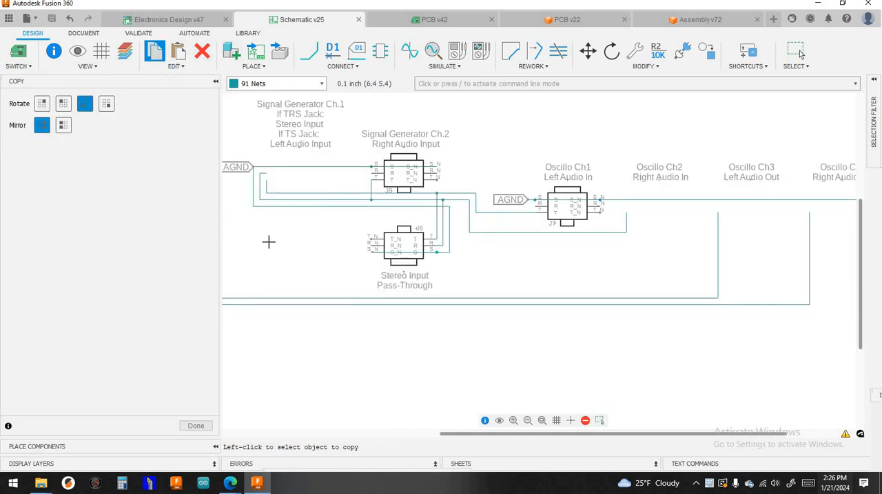
{"action": "scroll", "coordinate": [449, 196], "scroll_direction": "up", "scroll_amount": 3}
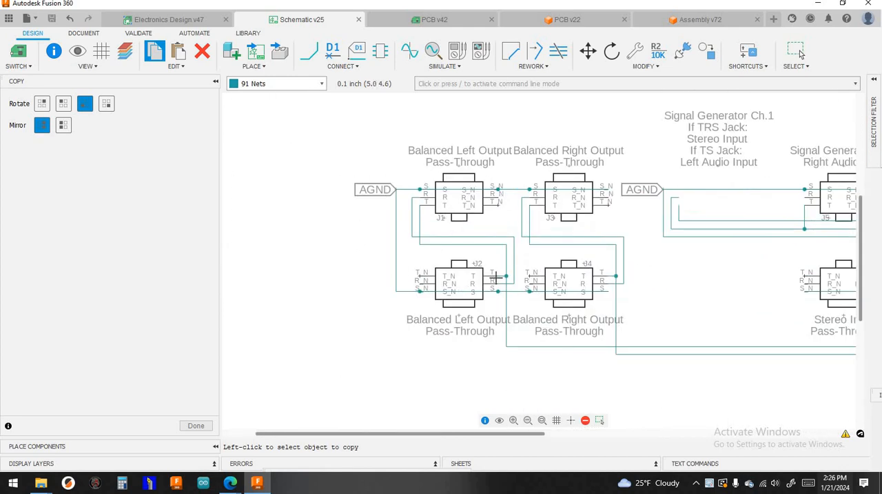
{"action": "scroll", "coordinate": [588, 271], "scroll_direction": "down", "scroll_amount": 3}
{"action": "middle_click_drag", "start_coordinate": [844, 277], "coordinate": [700, 283]}
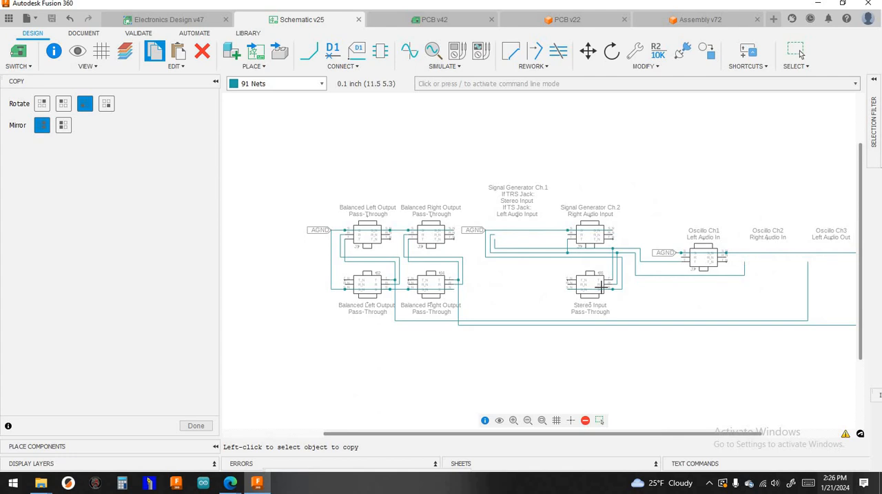
{"action": "scroll", "coordinate": [606, 257], "scroll_direction": "up", "scroll_amount": 3}
{"action": "left_click", "coordinate": [606, 256]}
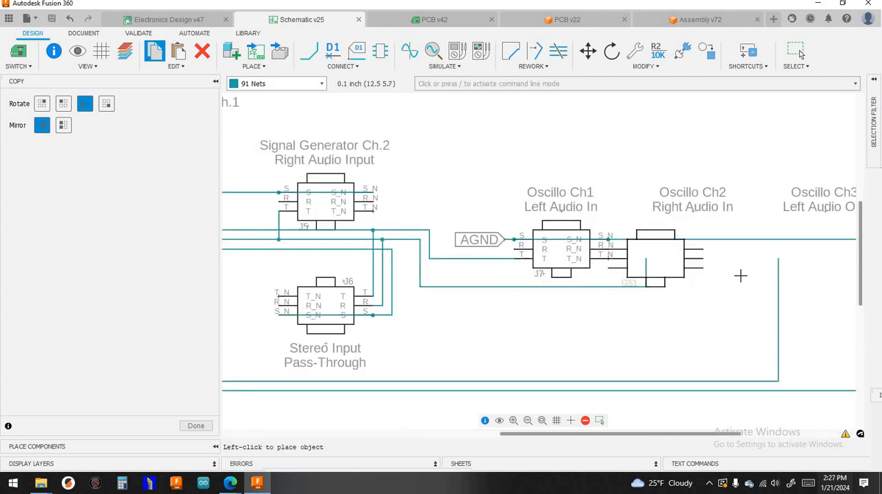
{"action": "left_click", "coordinate": [744, 280]}
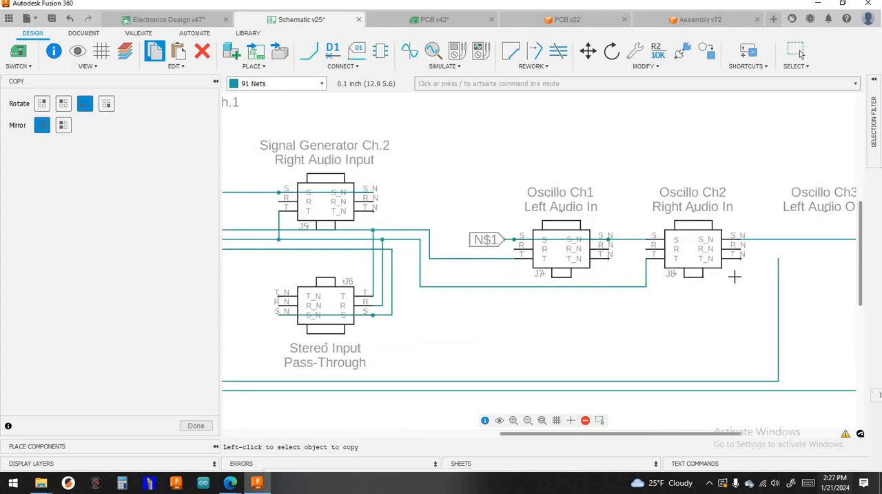
- Save the schematic containing the copied jack, with the version description "User Saved"
{"action": "scroll", "coordinate": [554, 153], "scroll_direction": "down", "scroll_amount": 3}
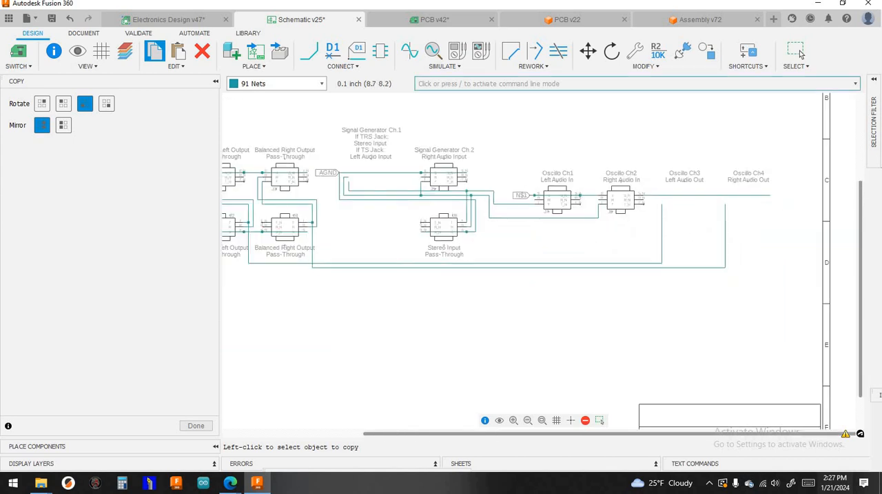
{"action": "key", "text": "ctrl+s"}
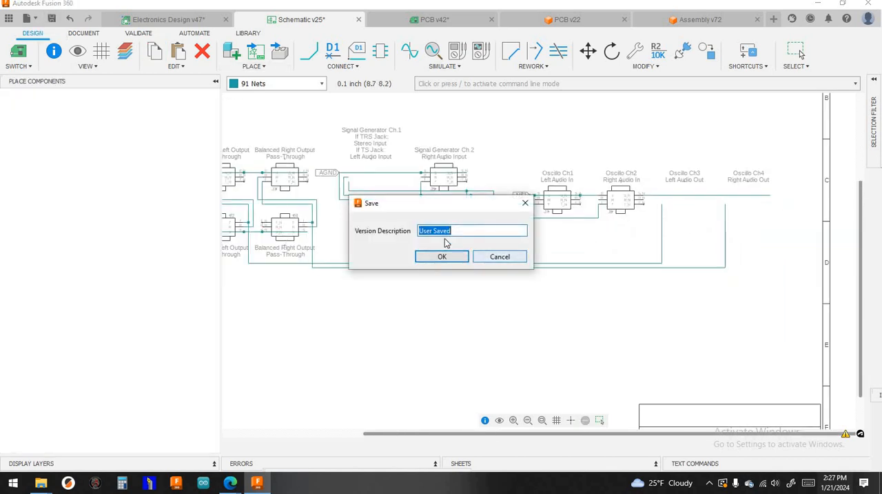
{"action": "key", "text": "Return"}
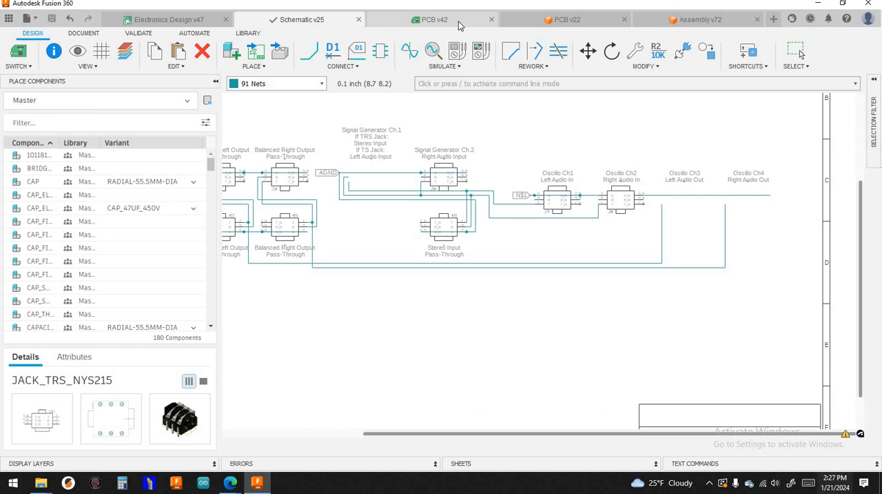
- Open the 2D PCB layout and save it as a new version
{"action": "left_click", "coordinate": [459, 21]}
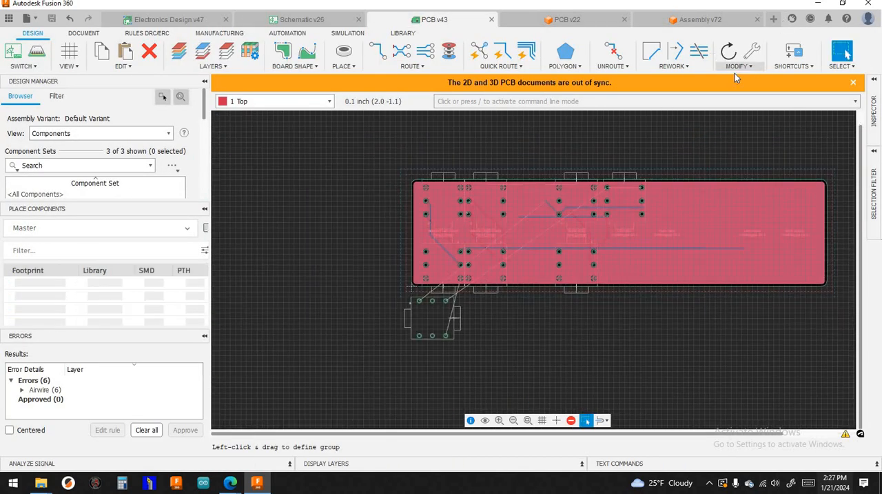
{"action": "left_click", "coordinate": [737, 66]}
{"action": "left_click", "coordinate": [738, 77]}
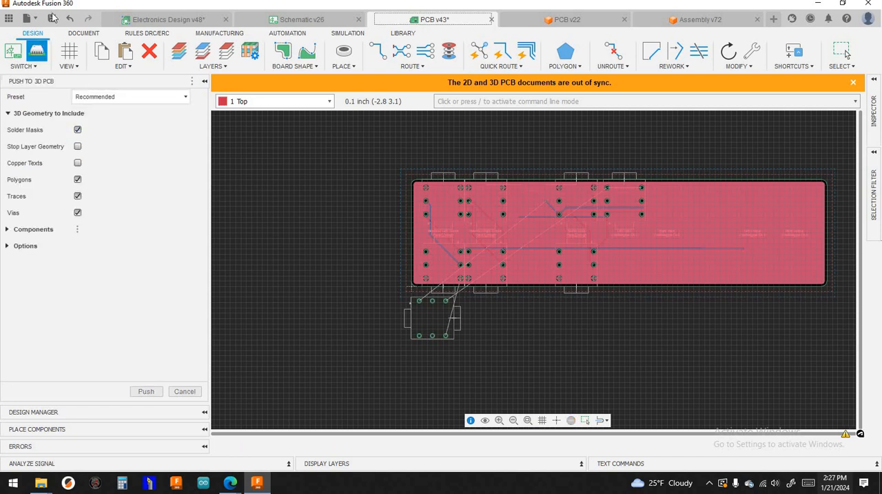
{"action": "left_click", "coordinate": [185, 391]}
{"action": "left_click", "coordinate": [51, 17]}
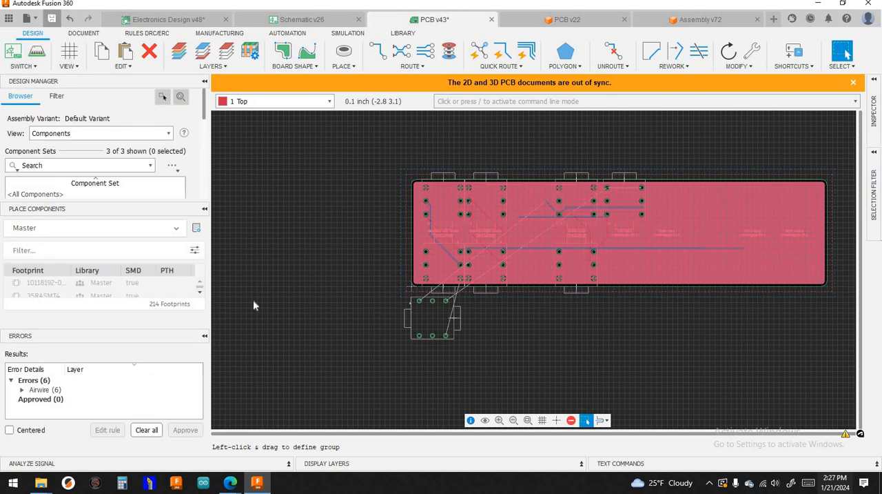
{"action": "left_click", "coordinate": [428, 253]}
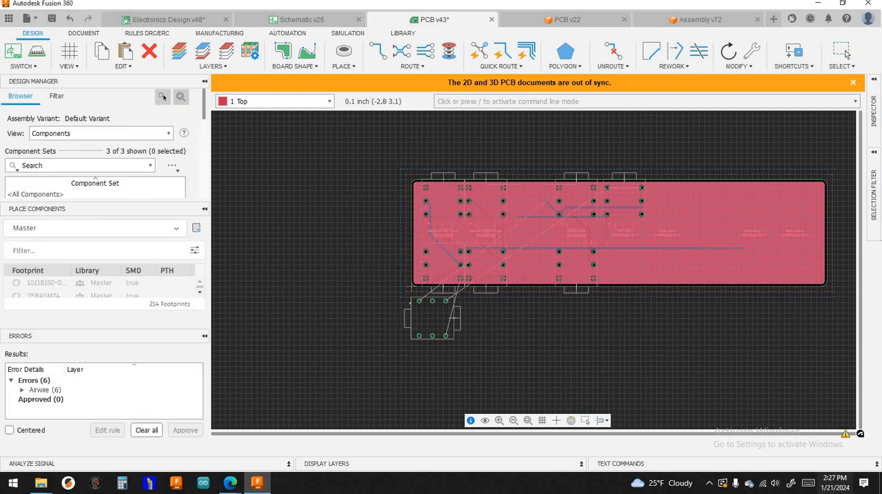
{"action": "left_click", "coordinate": [844, 52]}
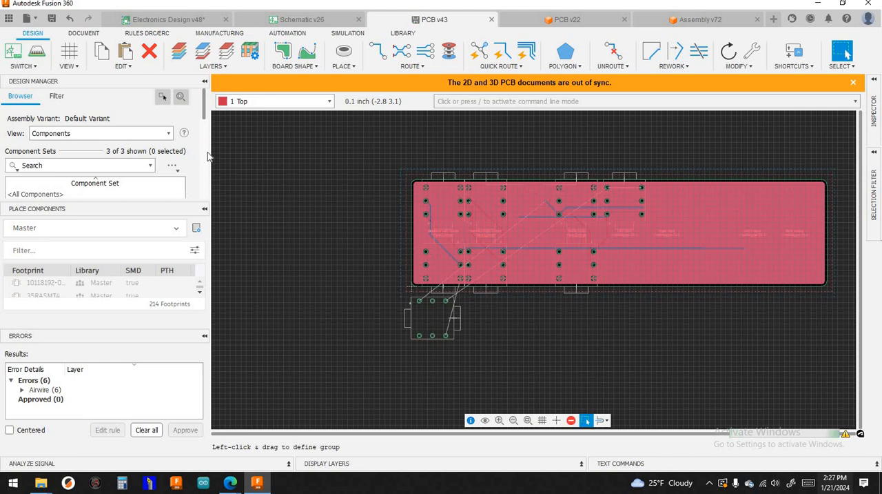
- Push the 2D layout to the 3D PCB with the Recommended preset and save the 3D document as "User Saved"
{"action": "left_click", "coordinate": [40, 53]}
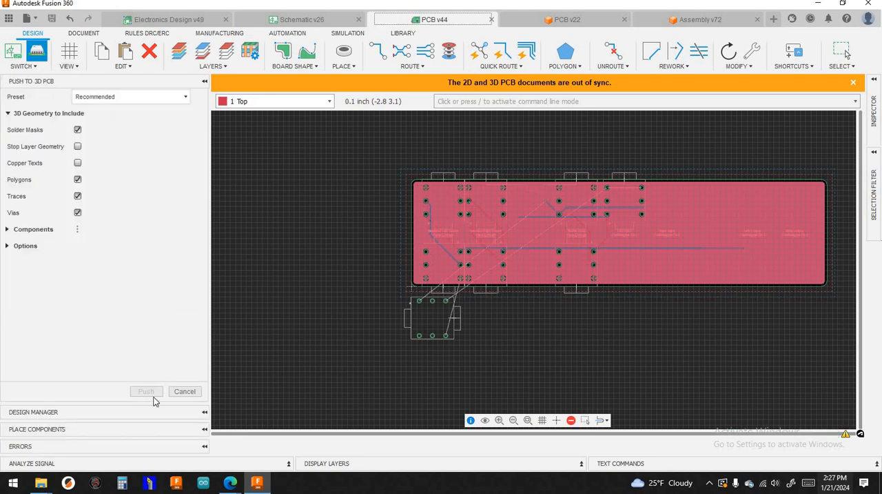
{"action": "left_click", "coordinate": [146, 391]}
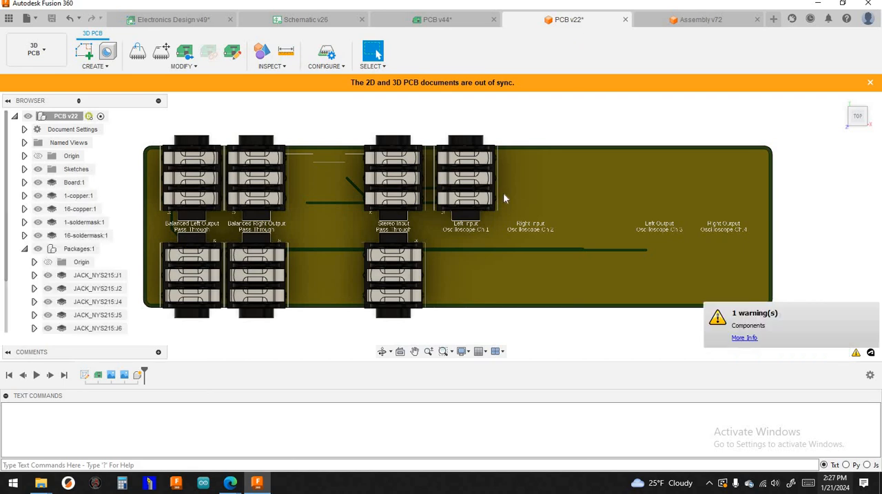
{"action": "scroll", "coordinate": [521, 194], "scroll_direction": "up", "scroll_amount": 2}
{"action": "scroll", "coordinate": [521, 195], "scroll_direction": "down", "scroll_amount": 4}
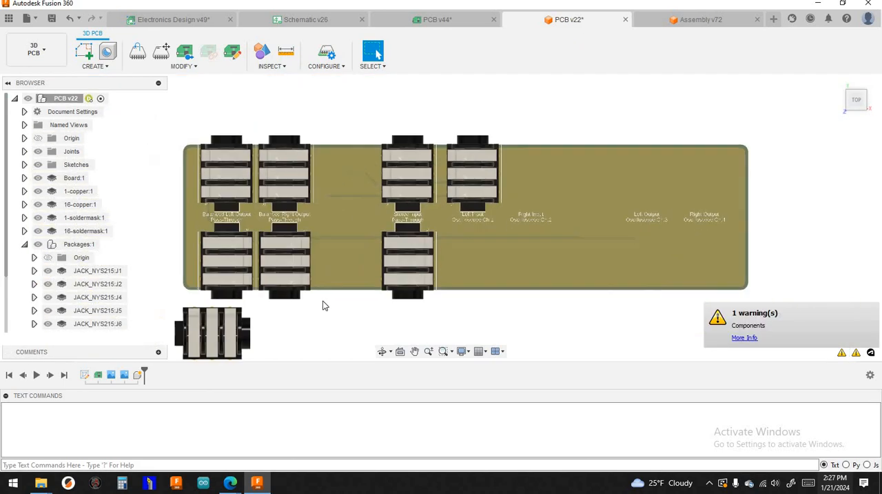
{"action": "scroll", "coordinate": [272, 314], "scroll_direction": "up", "scroll_amount": 5}
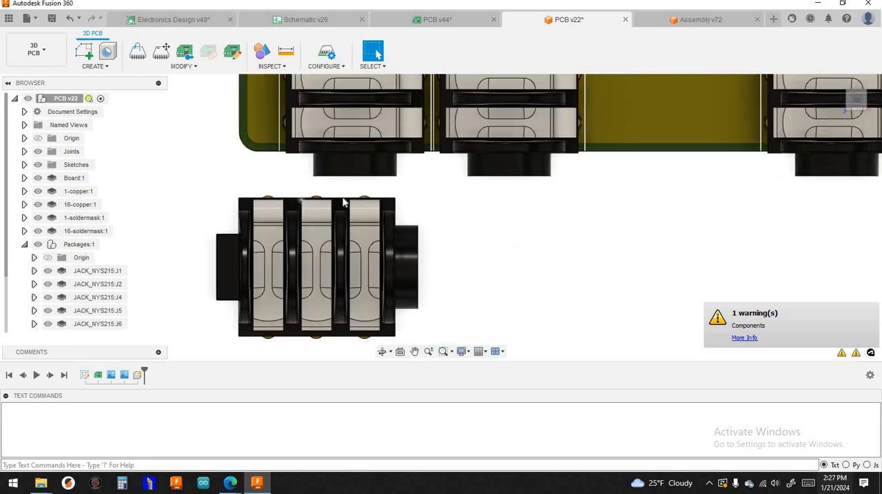
{"action": "scroll", "coordinate": [301, 259], "scroll_direction": "down", "scroll_amount": 2}
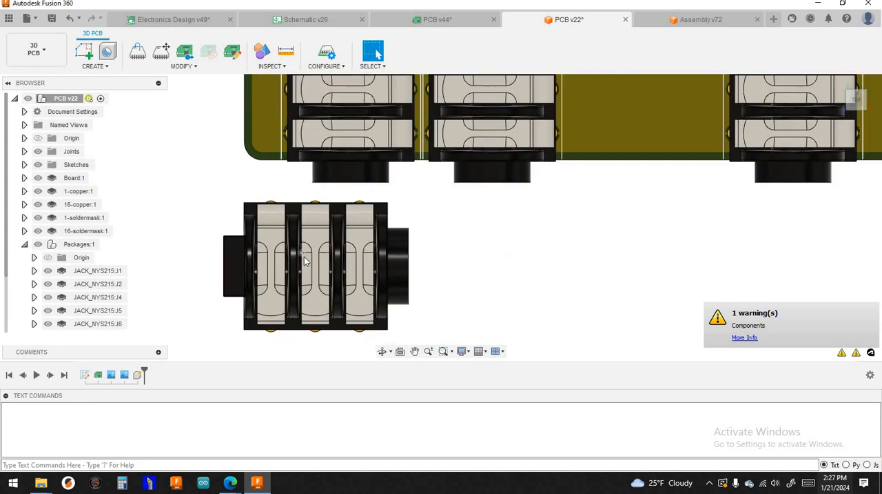
{"action": "left_click", "coordinate": [52, 18]}
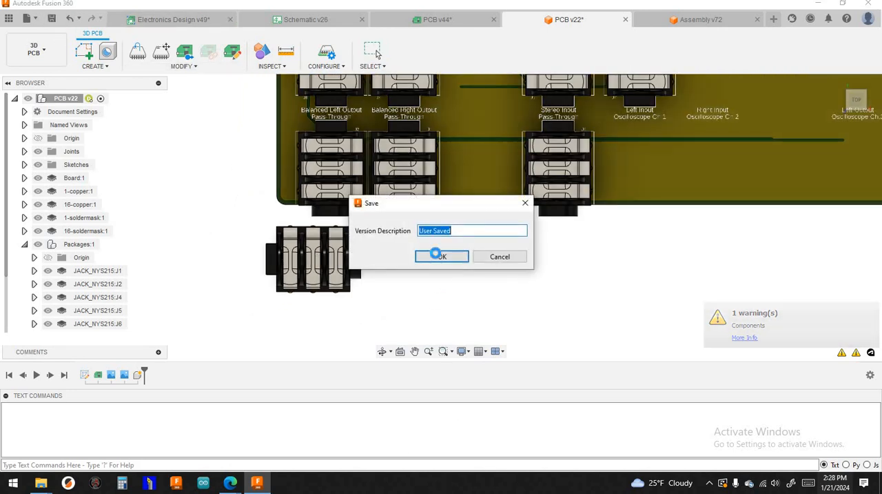
{"action": "left_click", "coordinate": [441, 256]}
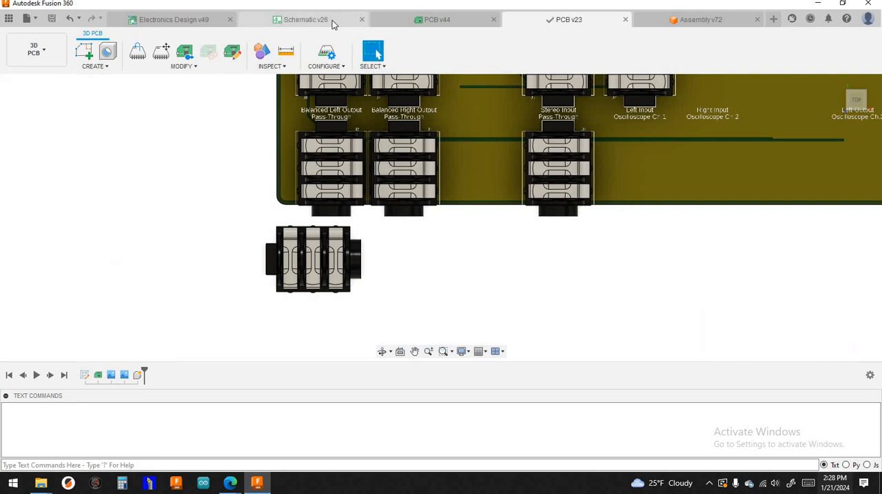
- In the schematic, rename the Oscillo Ch2 Right Audio In jack as J88
{"action": "left_click", "coordinate": [332, 21]}
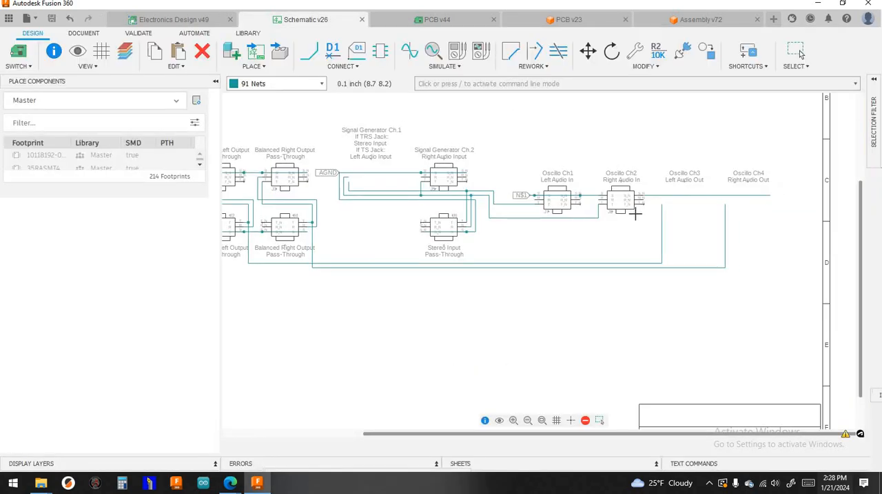
{"action": "left_click", "coordinate": [799, 50]}
{"action": "scroll", "coordinate": [634, 213], "scroll_direction": "up", "scroll_amount": 6}
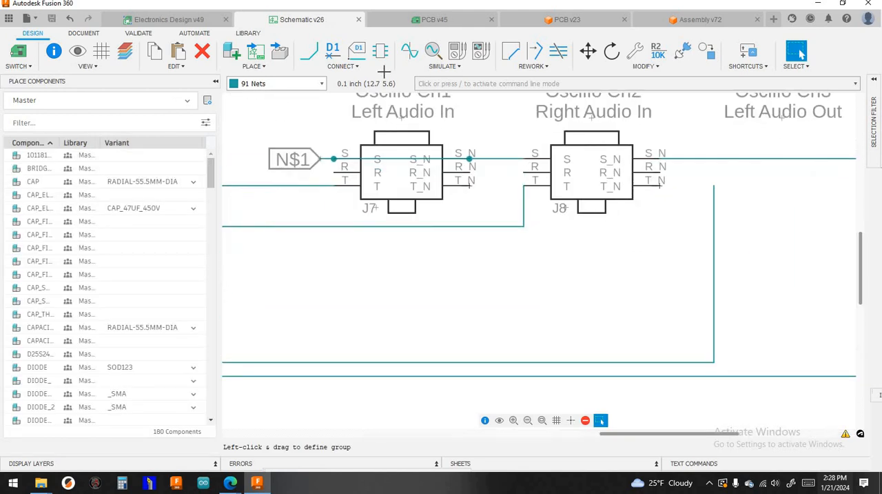
{"action": "left_click", "coordinate": [333, 50]}
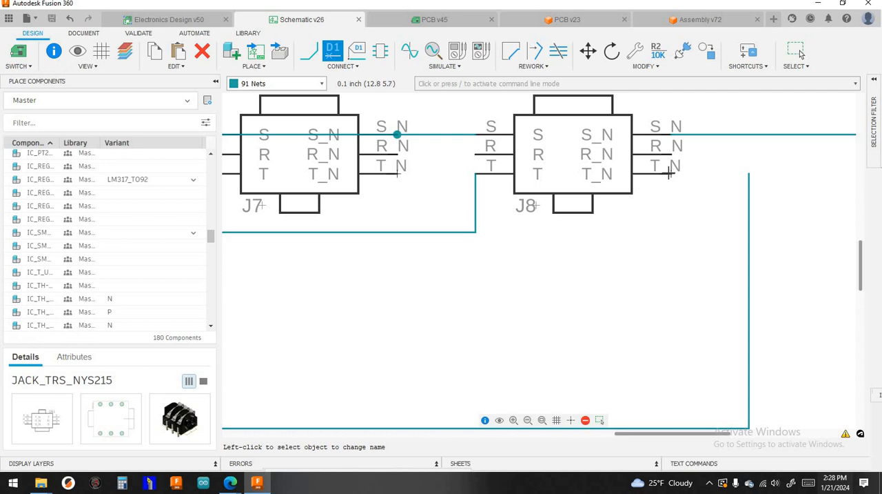
{"action": "left_click", "coordinate": [639, 201]}
{"action": "left_click", "coordinate": [389, 155]}
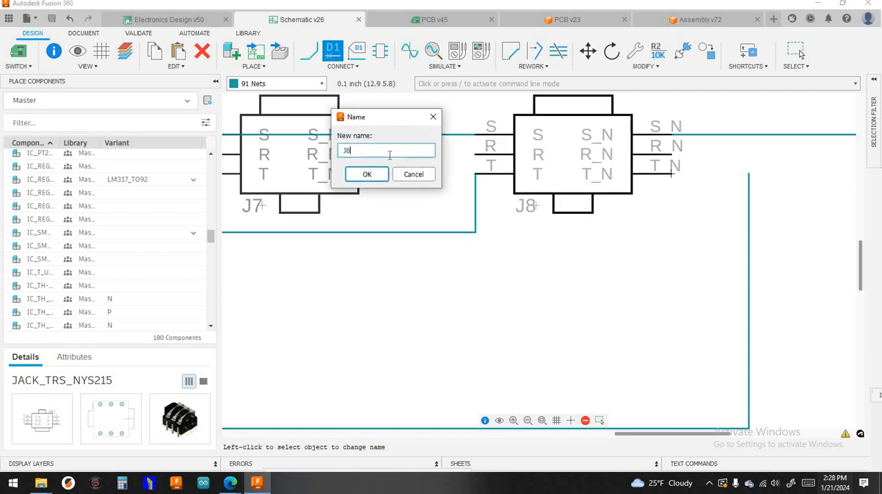
{"action": "type", "text": "8"}
{"action": "left_click", "coordinate": [367, 174]}
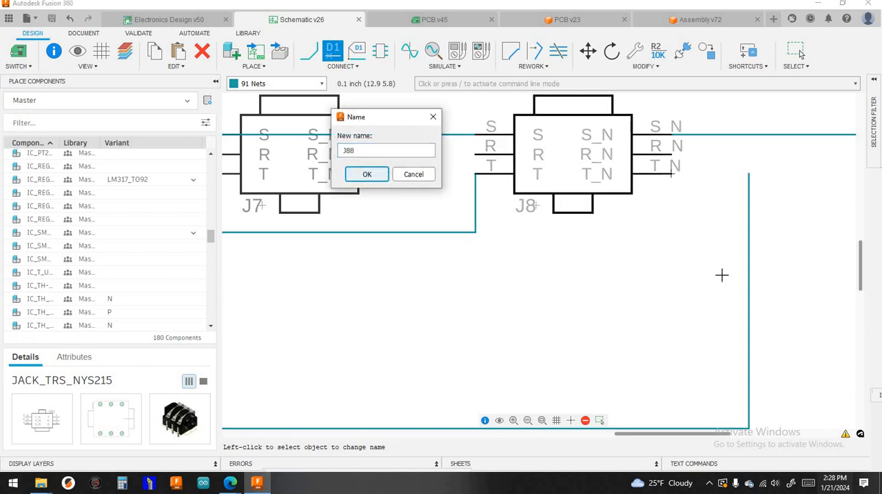
- Save the schematic with the renamed jack, using the version description "User Saved"
{"action": "scroll", "coordinate": [687, 263], "scroll_direction": "down", "scroll_amount": 5}
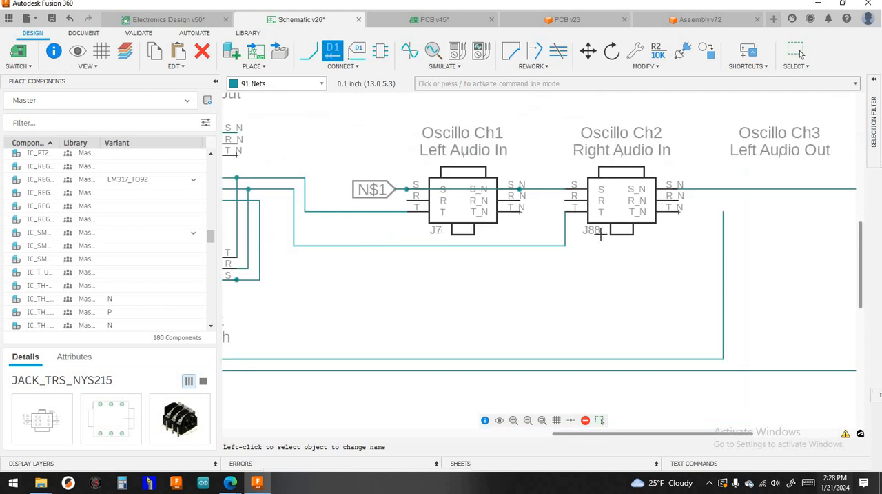
{"action": "left_click", "coordinate": [51, 19]}
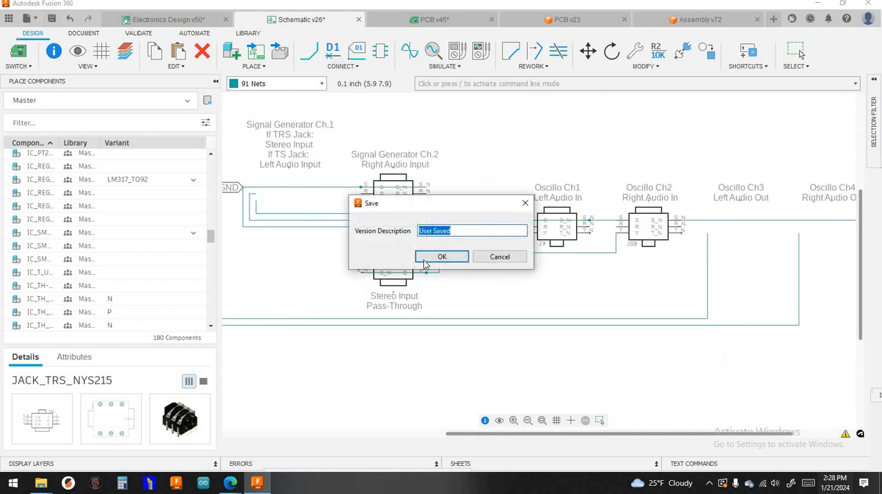
{"action": "left_click", "coordinate": [441, 257]}
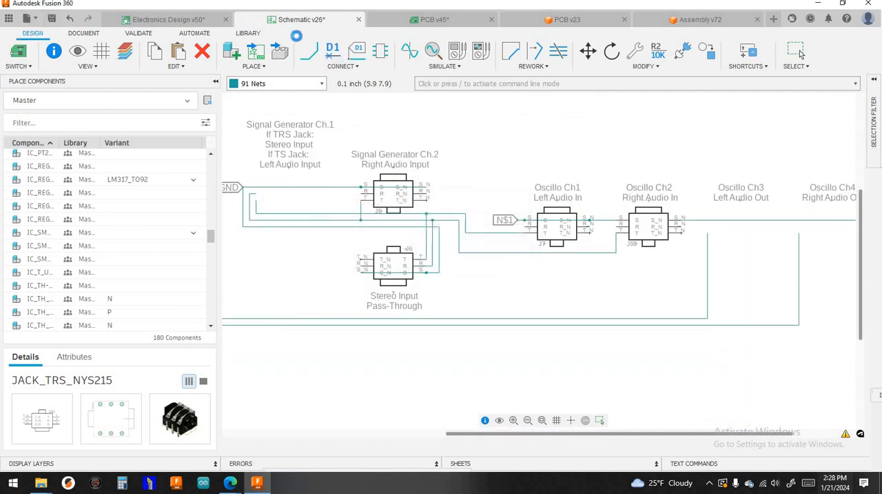
{"action": "left_click", "coordinate": [800, 50]}
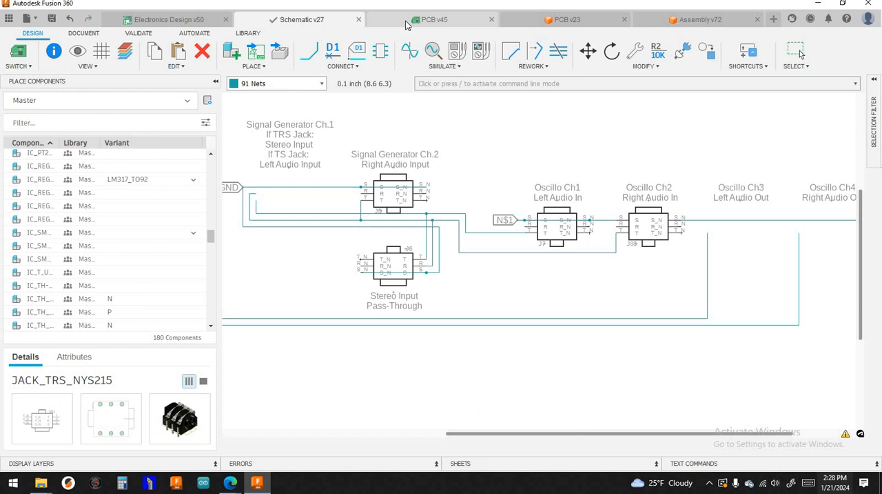
- Open the 2D PCB layout and push it to the 3D PCB again with the Recommended preset
{"action": "left_click", "coordinate": [407, 25]}
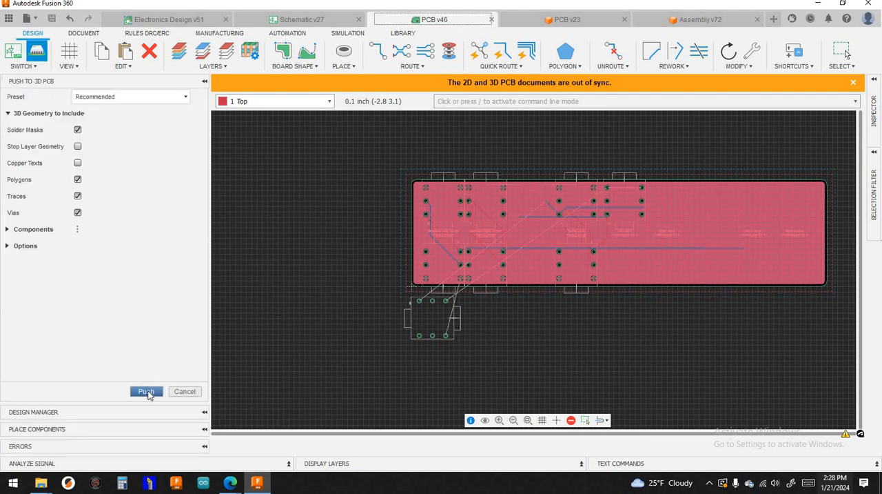
{"action": "left_click", "coordinate": [146, 391]}
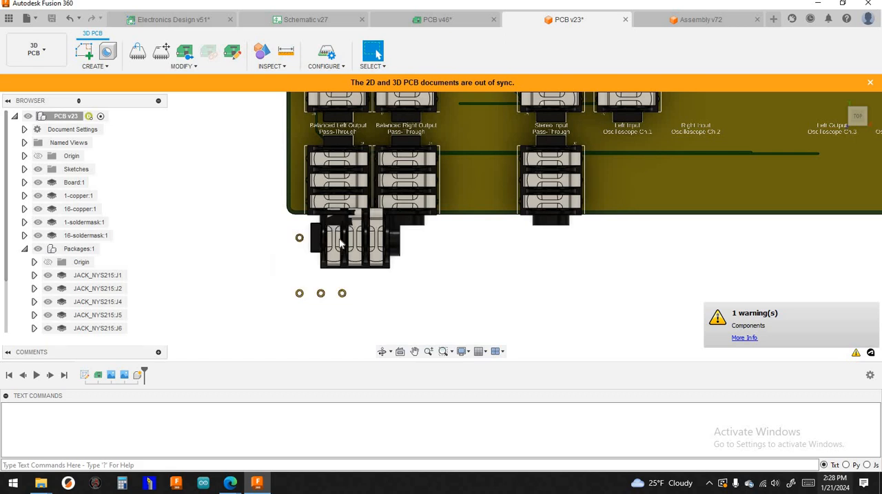
- Examine the new jack below the board in the 3D PCB and its alignment with its pads
{"action": "scroll", "coordinate": [297, 279], "scroll_direction": "up", "scroll_amount": 5}
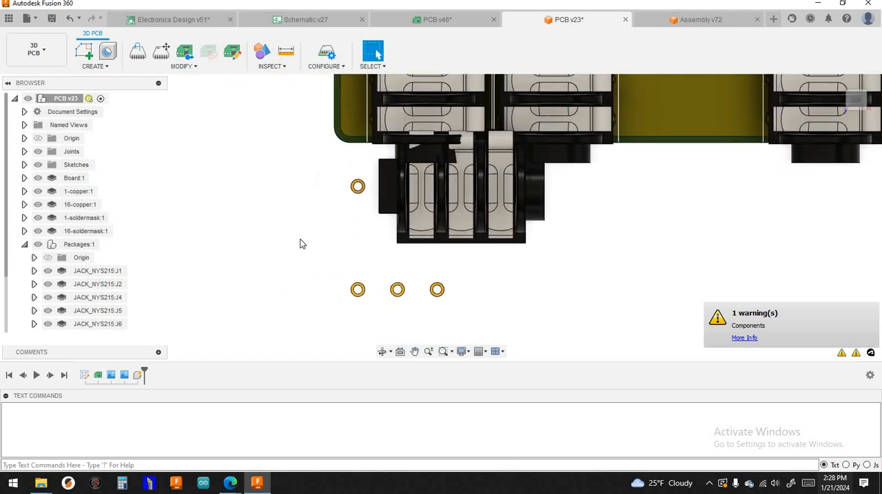
{"action": "scroll", "coordinate": [301, 244], "scroll_direction": "down", "scroll_amount": 6}
{"action": "scroll", "coordinate": [301, 240], "scroll_direction": "down", "scroll_amount": 3}
{"action": "middle_click_drag", "start_coordinate": [298, 239], "coordinate": [321, 238]}
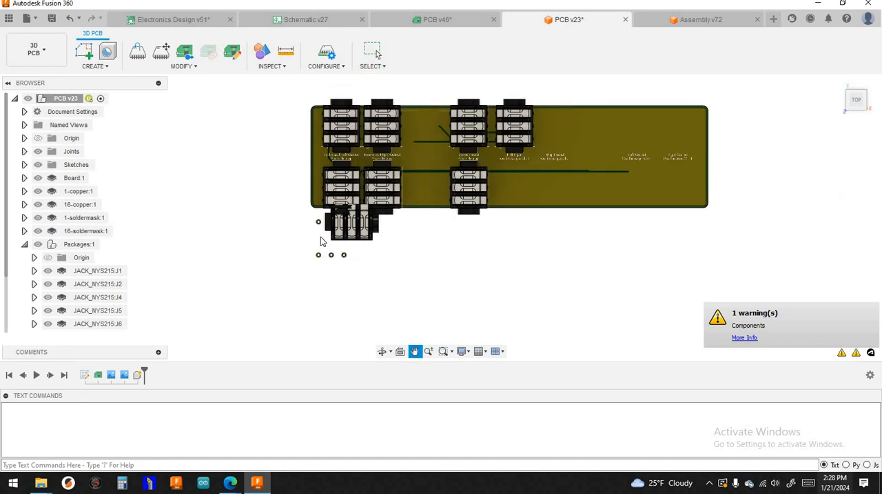
{"action": "scroll", "coordinate": [317, 217], "scroll_direction": "up", "scroll_amount": 2}
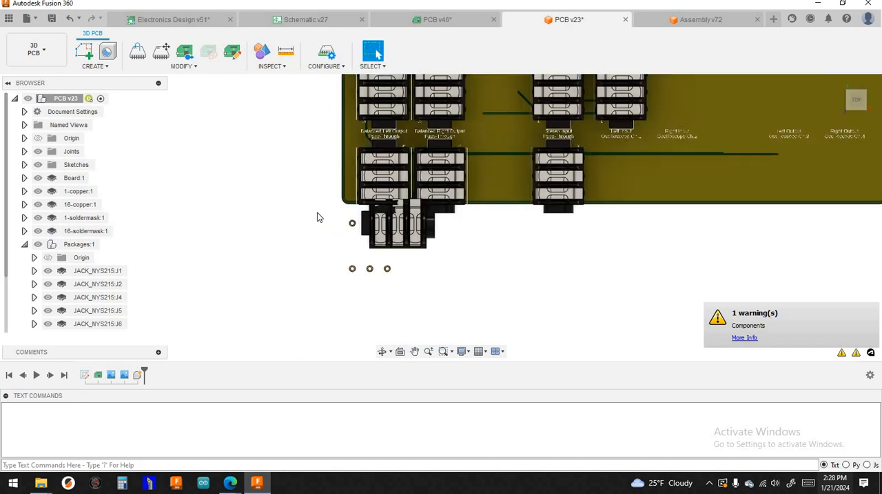
{"action": "scroll", "coordinate": [328, 236], "scroll_direction": "down", "scroll_amount": 1}
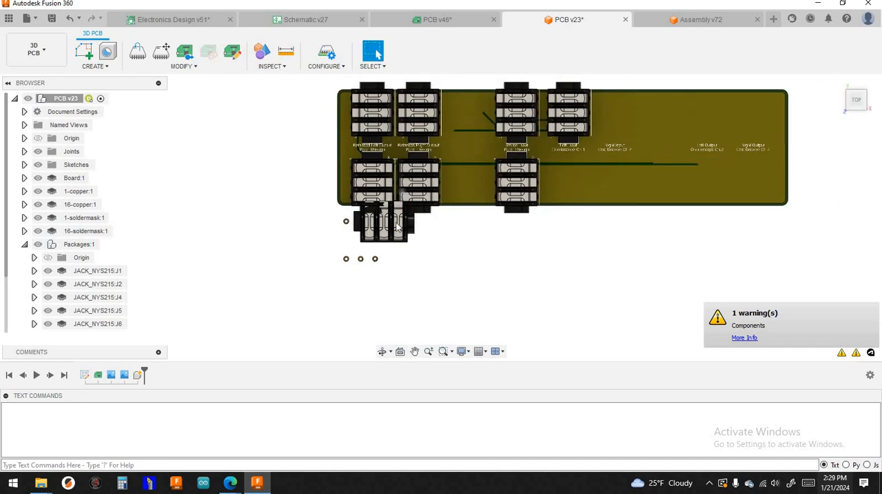
{"action": "scroll", "coordinate": [388, 230], "scroll_direction": "up", "scroll_amount": 1}
{"action": "scroll", "coordinate": [388, 229], "scroll_direction": "up", "scroll_amount": 2}
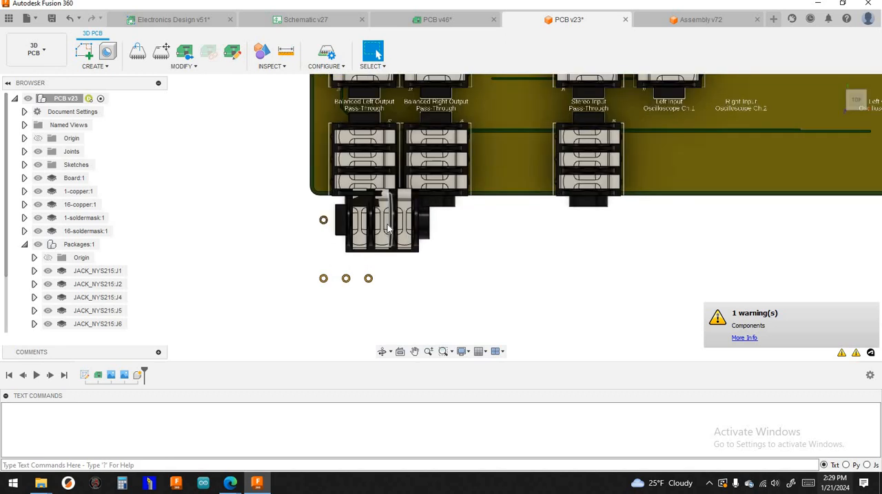
{"action": "scroll", "coordinate": [387, 223], "scroll_direction": "down", "scroll_amount": 2}
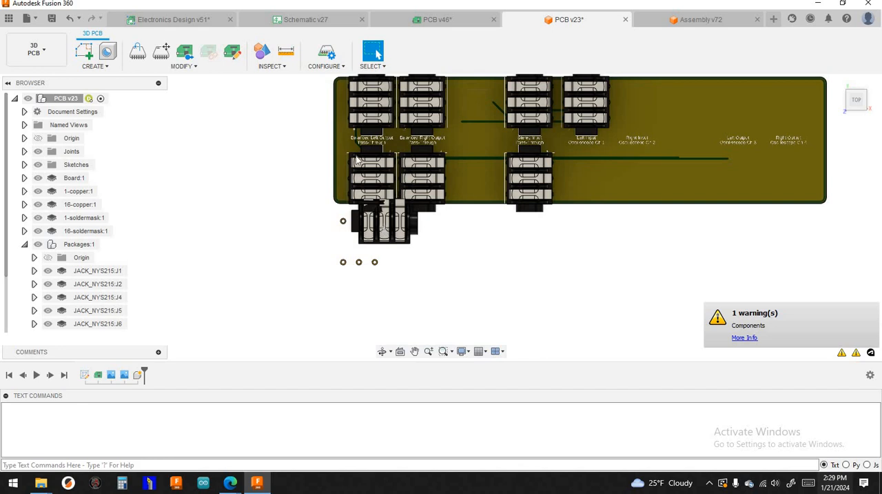
- Save the 3D PCB with the version description "User Saved"
{"action": "left_click", "coordinate": [51, 18]}
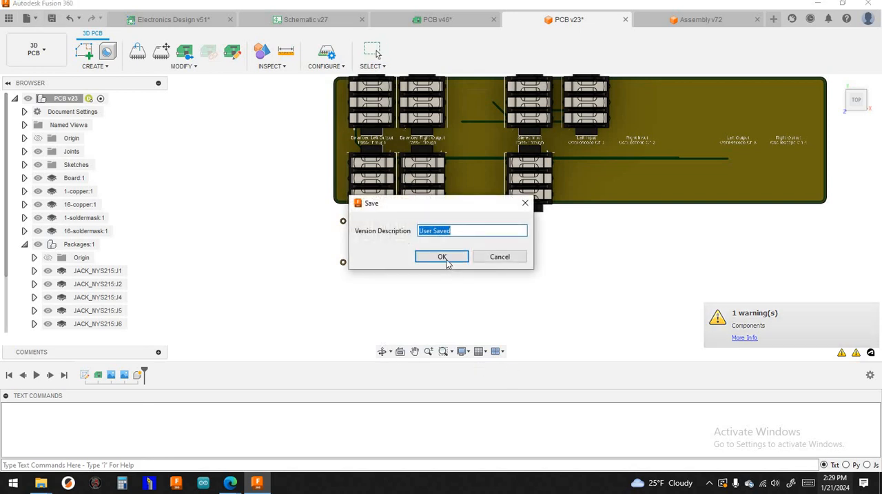
{"action": "left_click", "coordinate": [442, 256]}
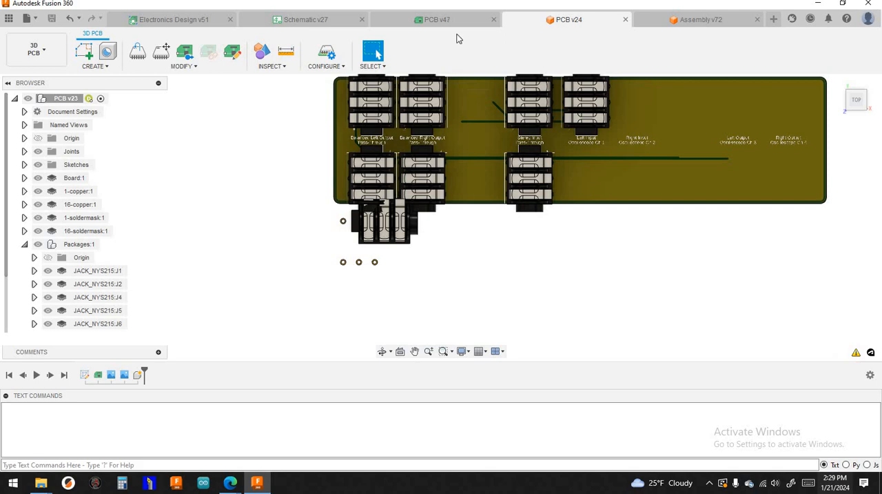
- Return to the schematic and rename the Oscillo Ch2 Right Audio In jack as J8
{"action": "left_click", "coordinate": [321, 21]}
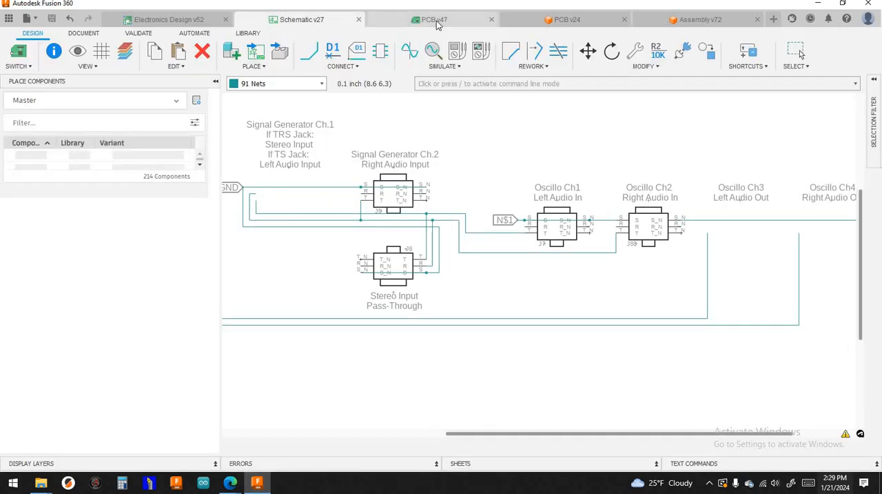
{"action": "left_click", "coordinate": [425, 24]}
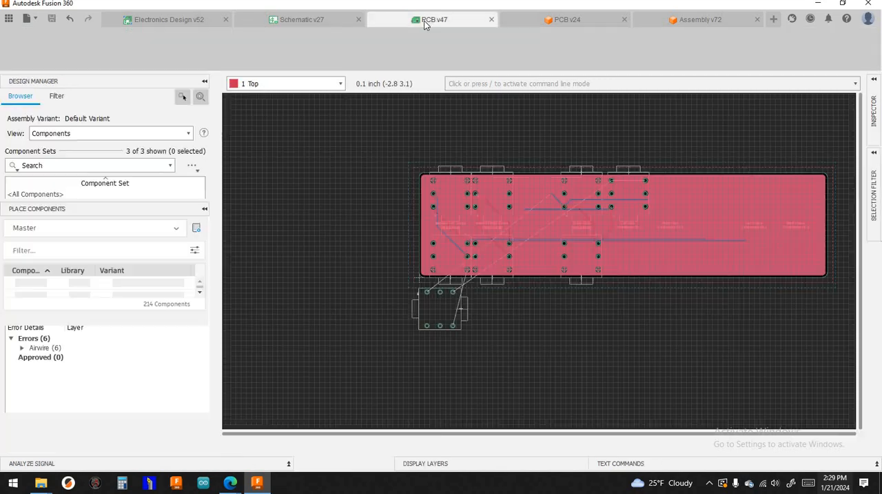
{"action": "left_click", "coordinate": [311, 20]}
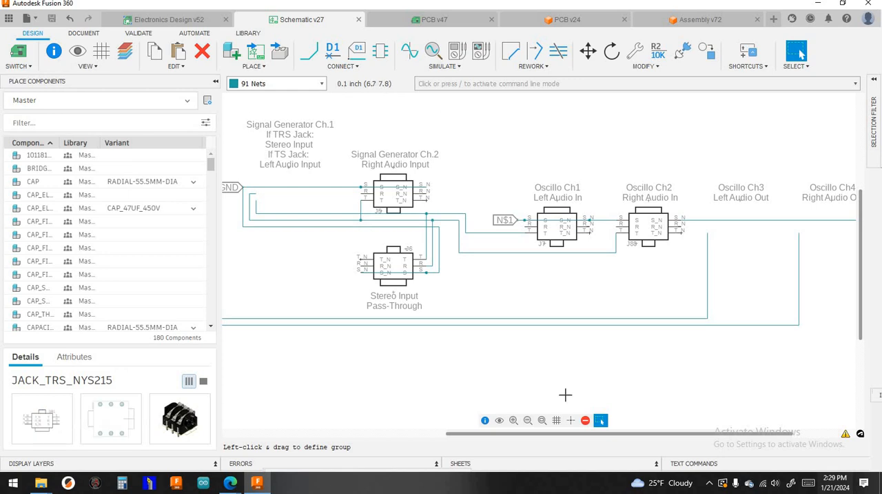
{"action": "left_click", "coordinate": [341, 52]}
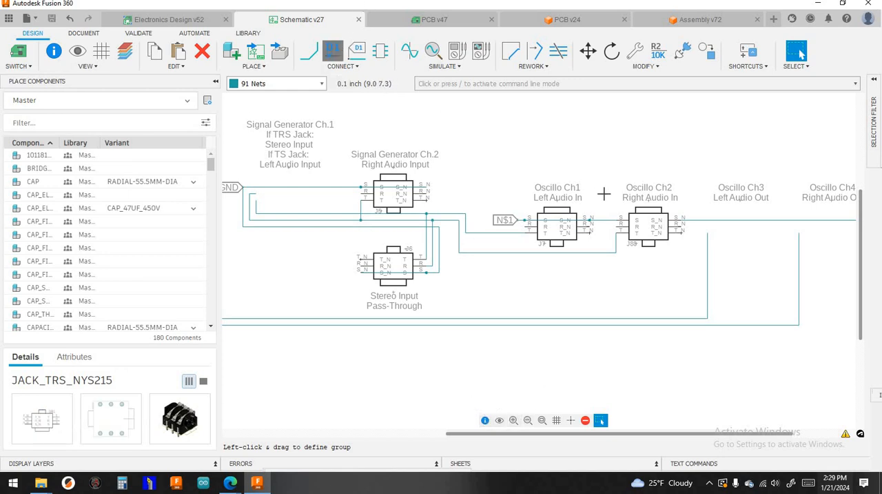
{"action": "scroll", "coordinate": [660, 226], "scroll_direction": "up", "scroll_amount": 3}
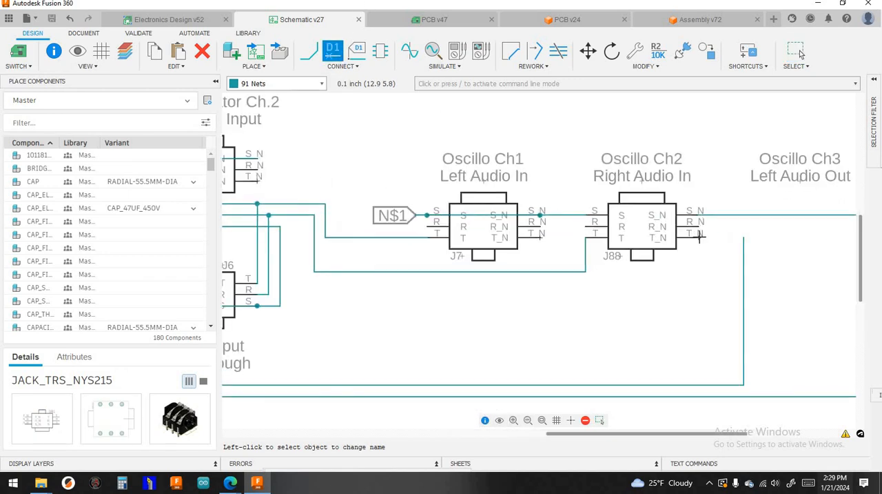
{"action": "left_click", "coordinate": [700, 235]}
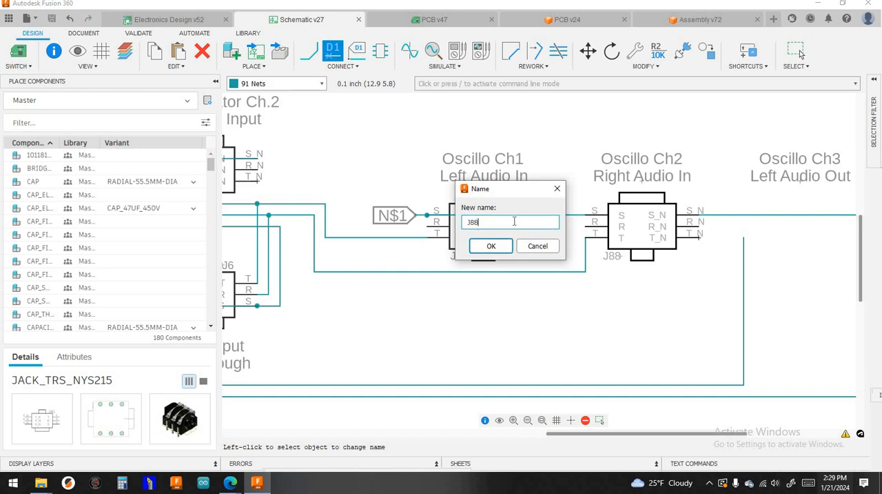
{"action": "type", "text": "J8"}
{"action": "left_click", "coordinate": [504, 241]}
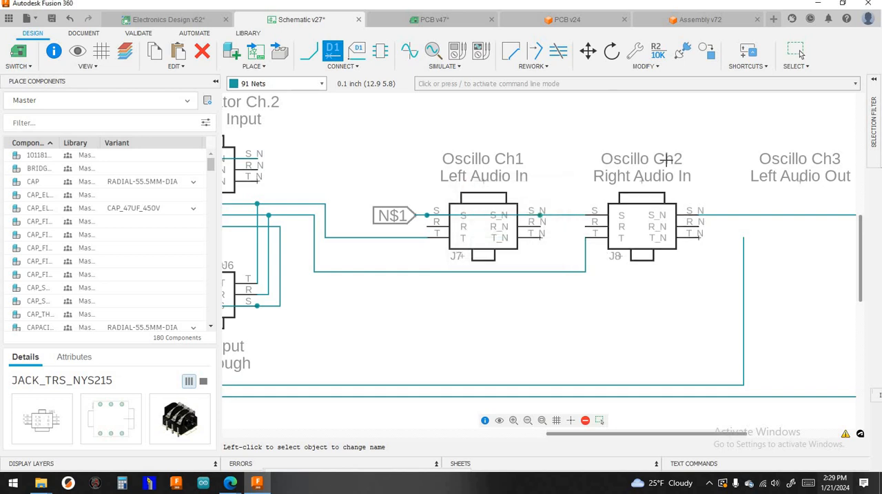
- Save the schematic with the jack named J8 as a new version
{"action": "scroll", "coordinate": [681, 146], "scroll_direction": "down", "scroll_amount": 2}
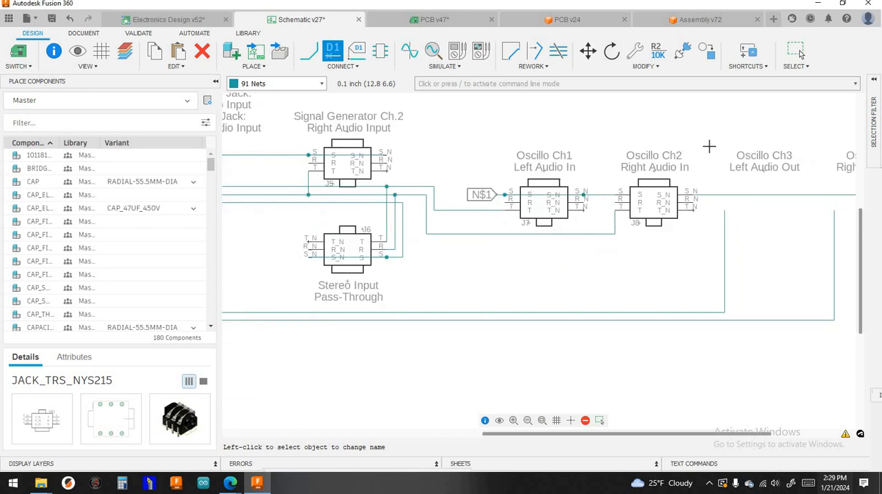
{"action": "scroll", "coordinate": [710, 147], "scroll_direction": "down", "scroll_amount": 2}
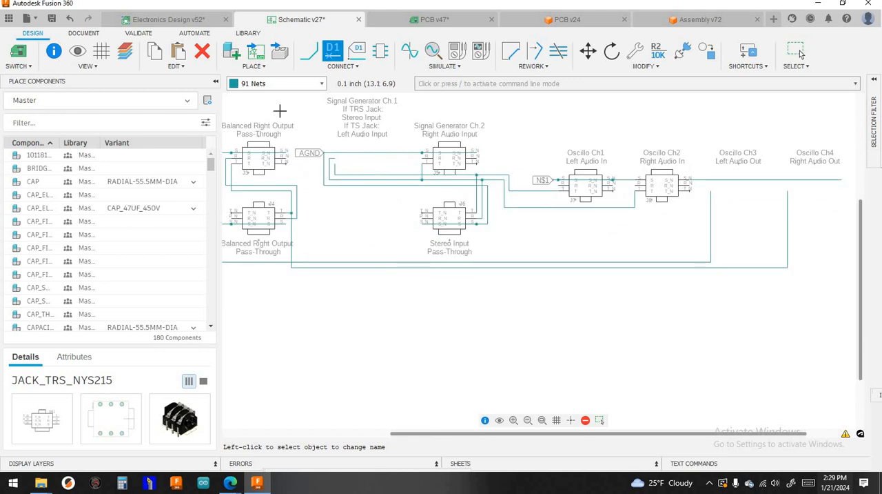
{"action": "left_click", "coordinate": [52, 18]}
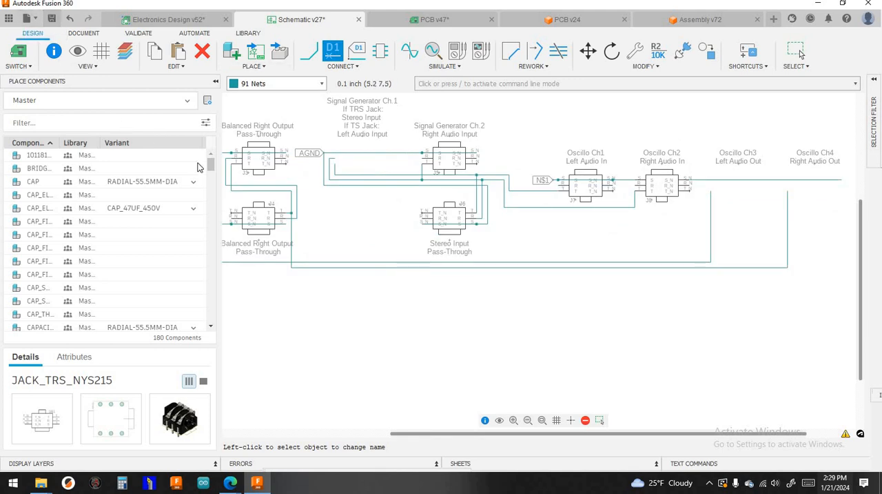
{"action": "left_click", "coordinate": [427, 254]}
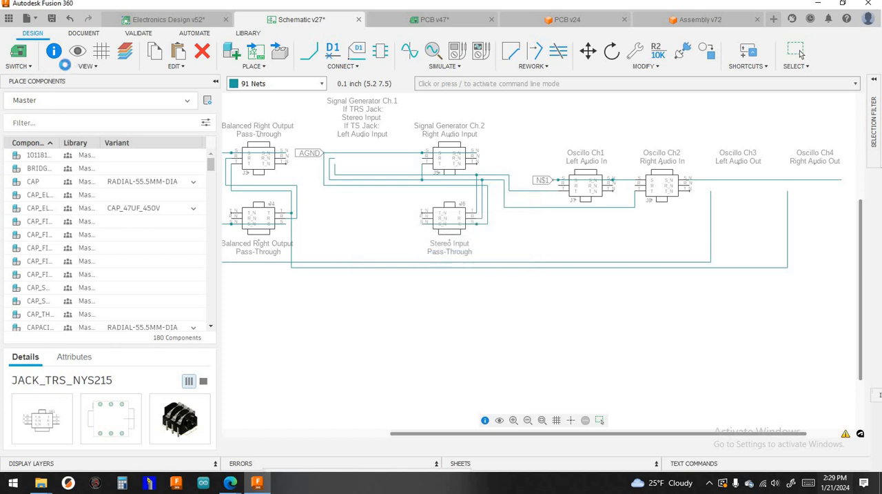
- Push the 2D PCB layout to the 3D PCB with the Recommended preset and save the 3D document
{"action": "left_click", "coordinate": [391, 23]}
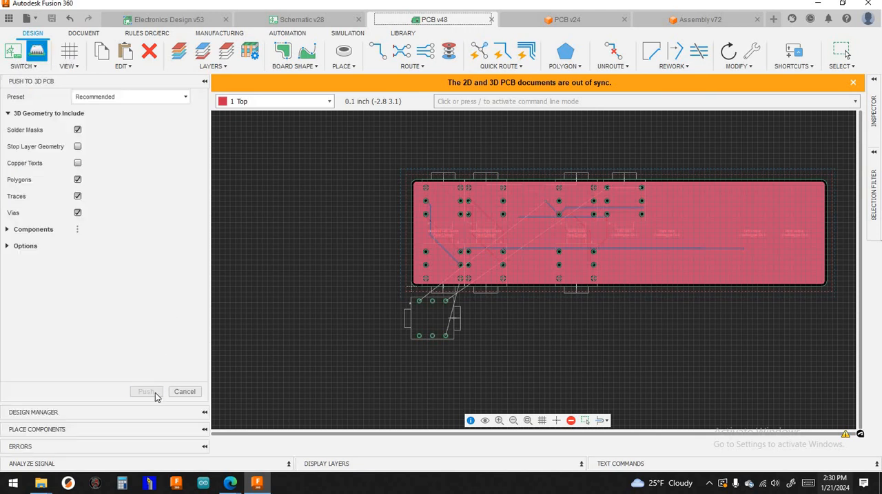
{"action": "left_click", "coordinate": [156, 395]}
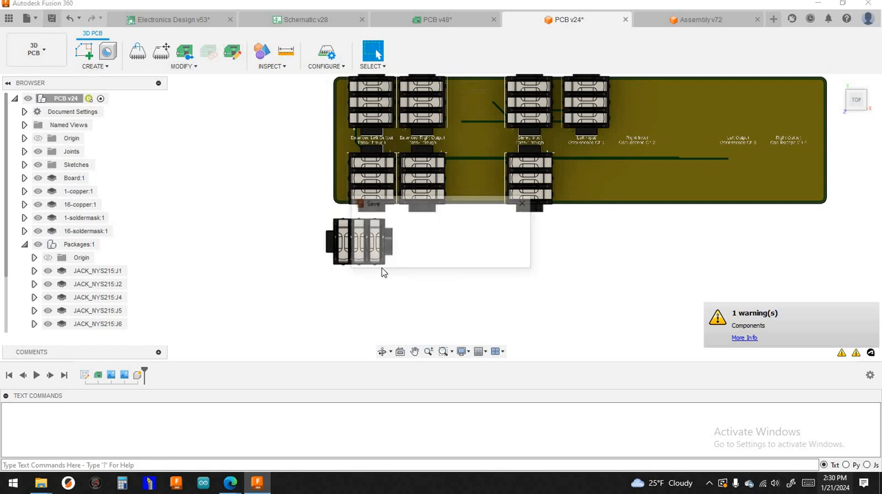
{"action": "left_click", "coordinate": [438, 257]}
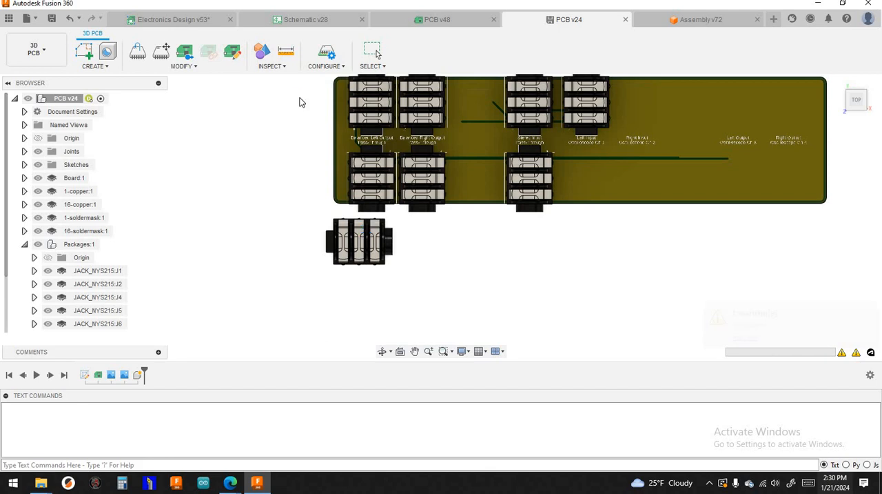
- In the schematic, rename the Oscillo Ch2 Right Audio In jack as J9 and save with the version description "User Saved"
{"action": "left_click", "coordinate": [298, 22]}
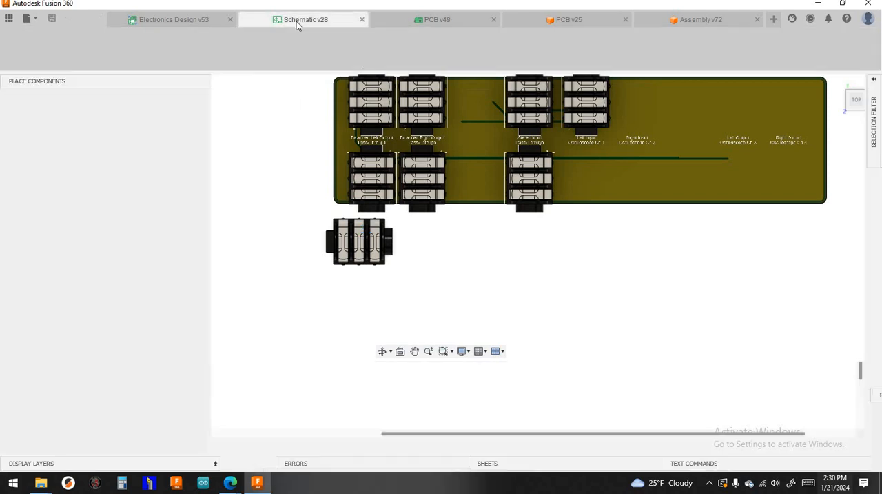
{"action": "scroll", "coordinate": [676, 255], "scroll_direction": "up", "scroll_amount": 4}
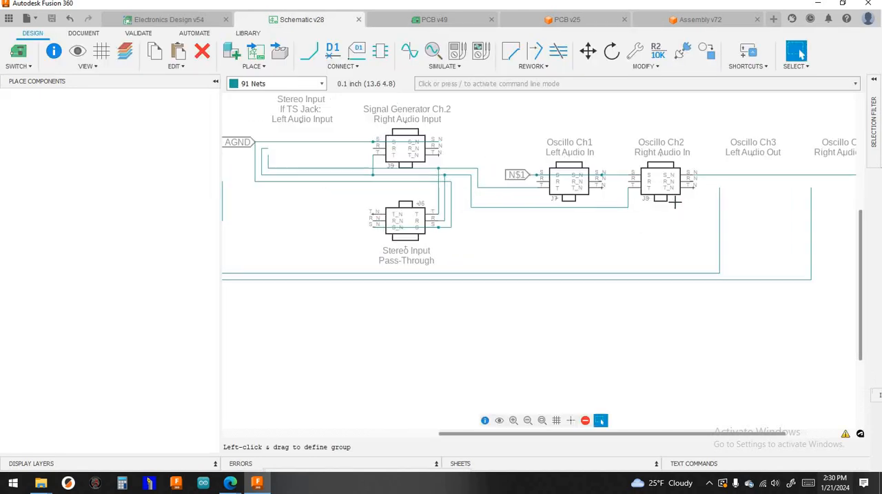
{"action": "left_click", "coordinate": [333, 52]}
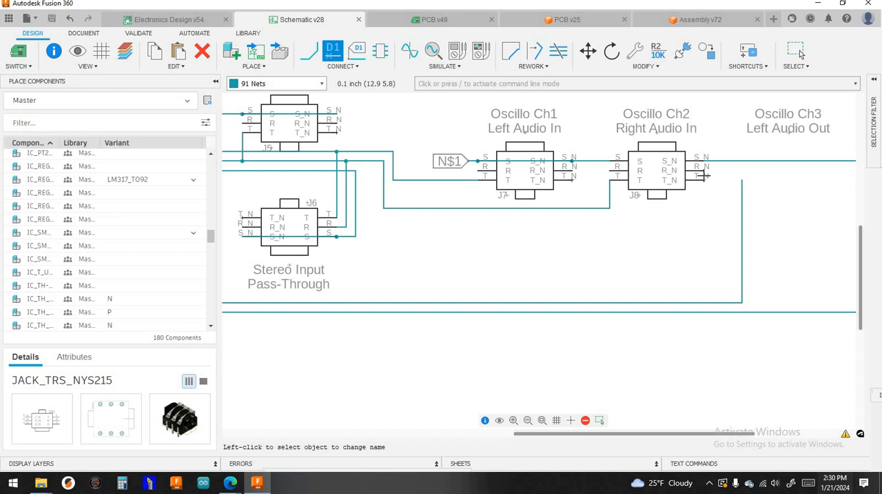
{"action": "left_click", "coordinate": [706, 186]}
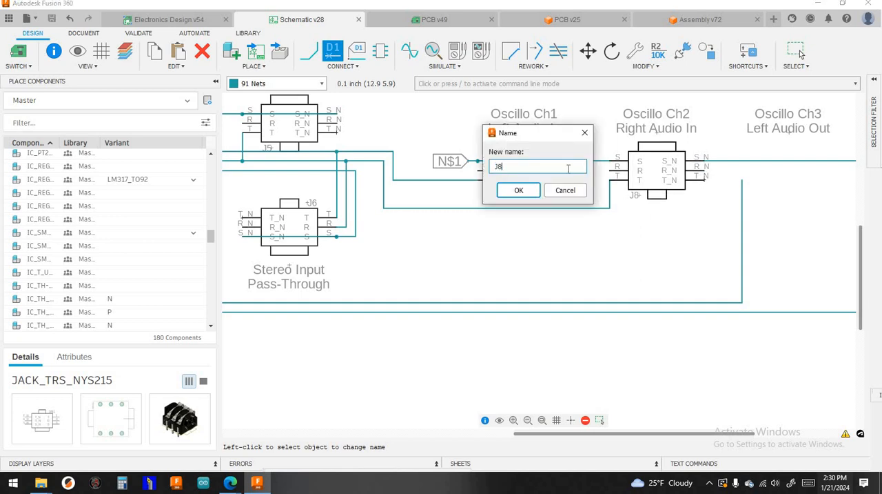
{"action": "key", "text": "BackSpace"}
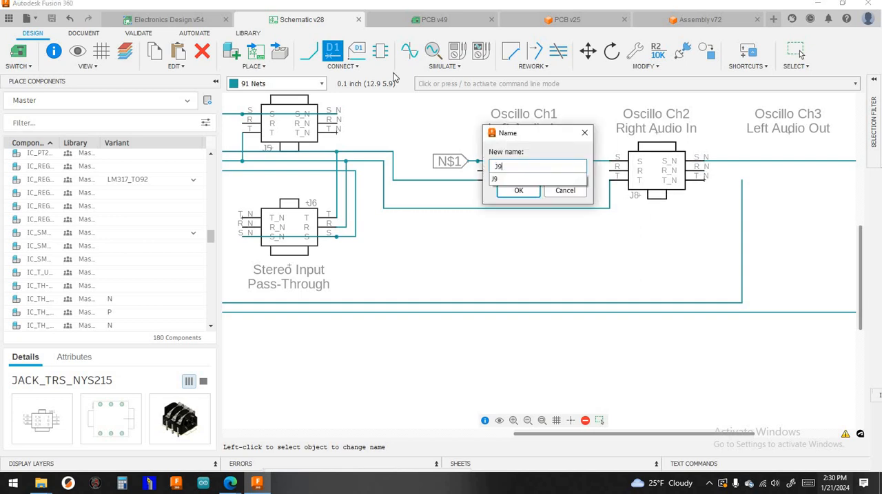
{"action": "key", "text": "Return"}
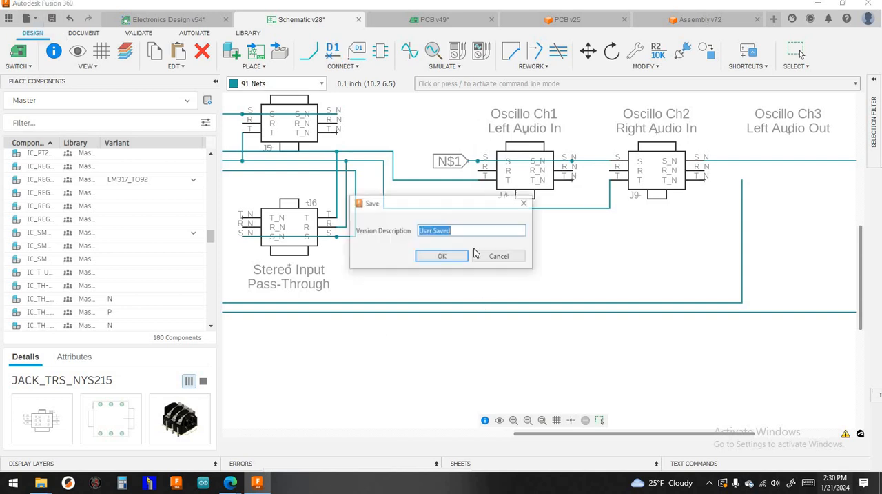
{"action": "left_click", "coordinate": [453, 259]}
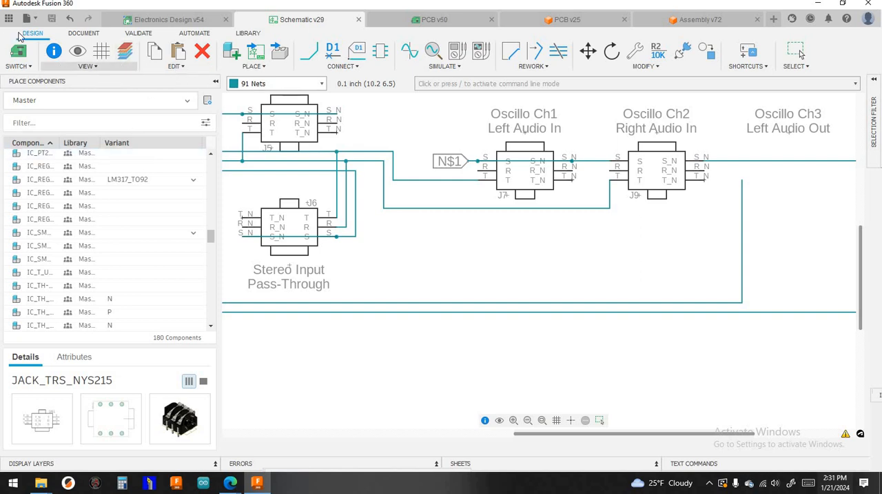
{"action": "left_click", "coordinate": [600, 420]}
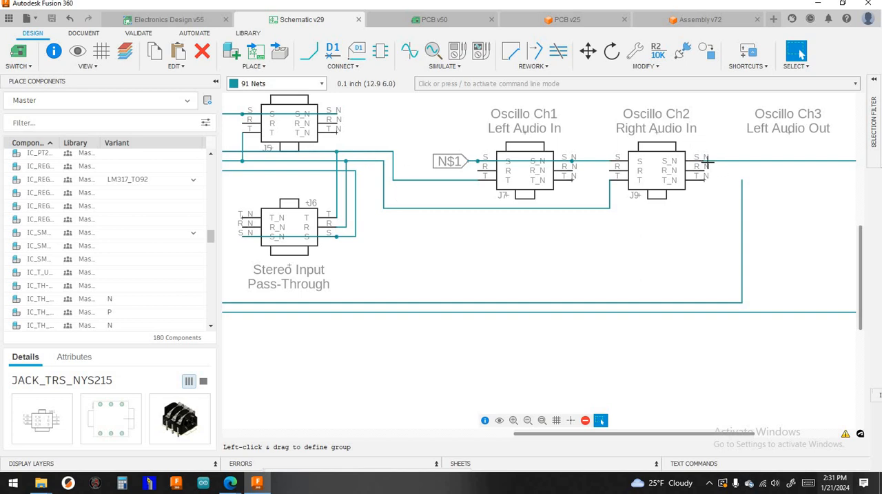
{"action": "scroll", "coordinate": [708, 161], "scroll_direction": "down", "scroll_amount": 2}
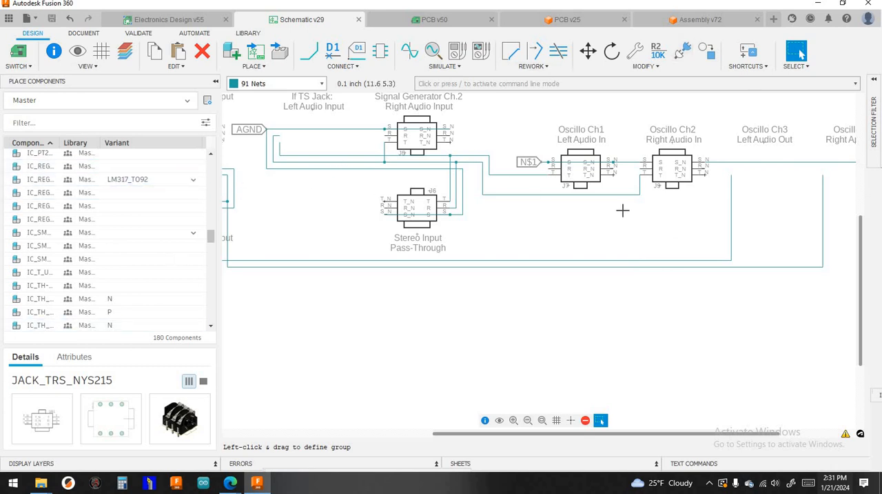
{"action": "scroll", "coordinate": [631, 211], "scroll_direction": "down", "scroll_amount": 1}
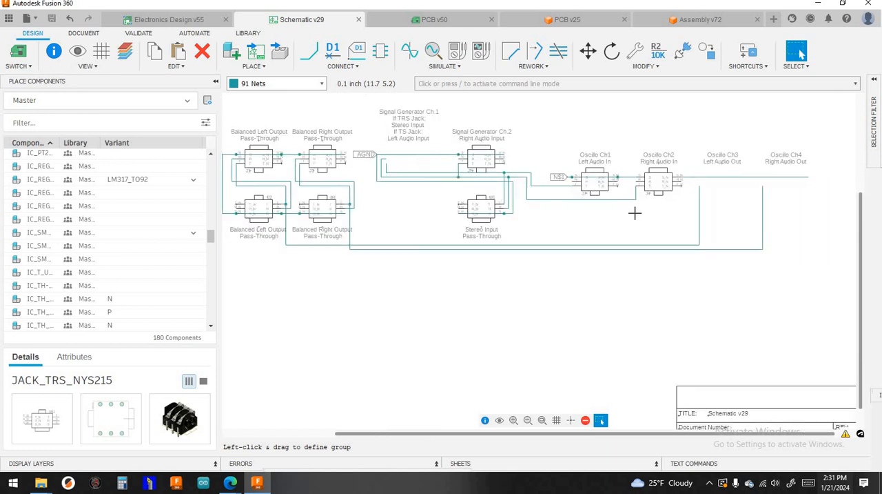
{"action": "scroll", "coordinate": [599, 234], "scroll_direction": "up", "scroll_amount": 3}
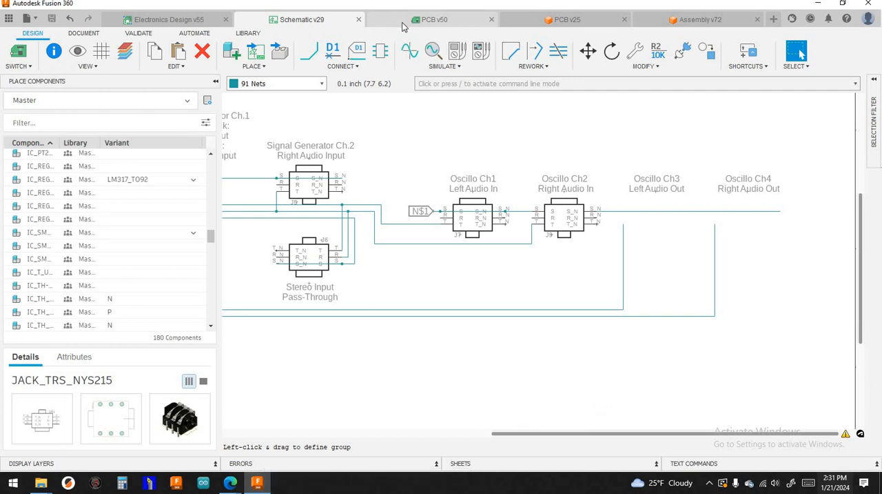
- Push the 2D PCB layout containing the J9 jack to the 3D PCB with the Recommended preset
{"action": "left_click", "coordinate": [404, 25]}
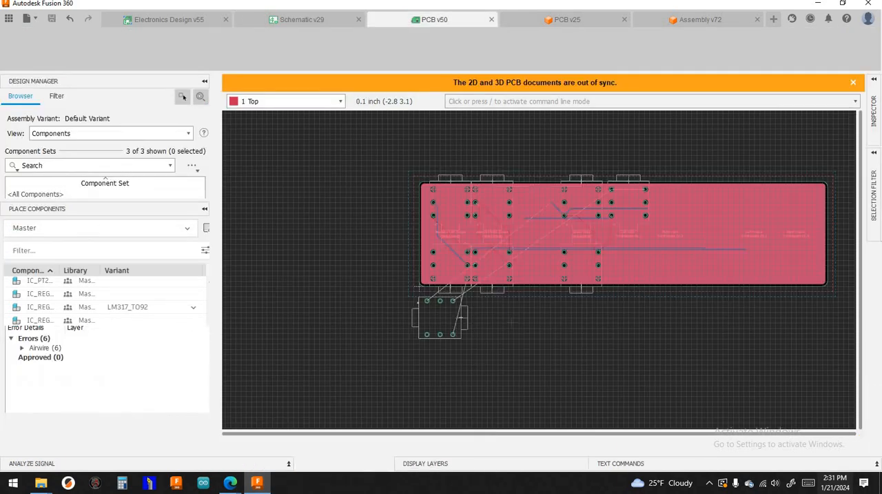
{"action": "middle_click_drag", "start_coordinate": [545, 337], "coordinate": [512, 342]}
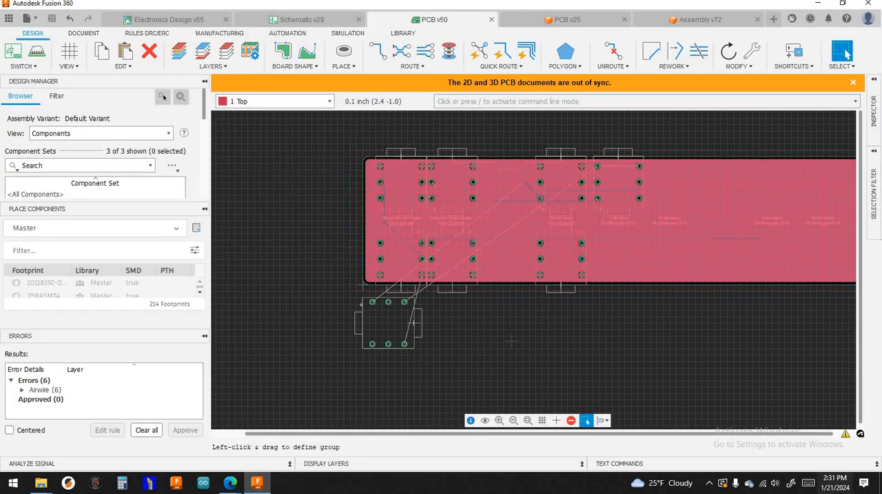
{"action": "scroll", "coordinate": [511, 342], "scroll_direction": "up", "scroll_amount": 2}
{"action": "scroll", "coordinate": [455, 327], "scroll_direction": "down", "scroll_amount": 2}
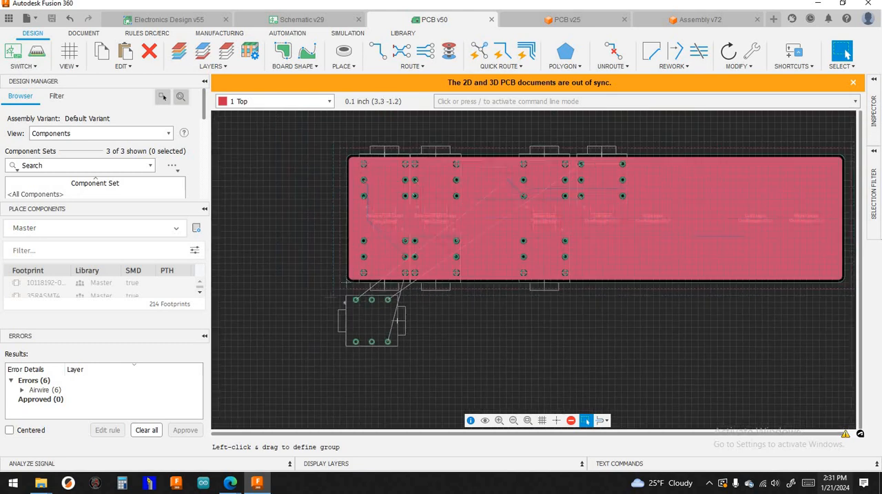
{"action": "scroll", "coordinate": [394, 357], "scroll_direction": "up", "scroll_amount": 3}
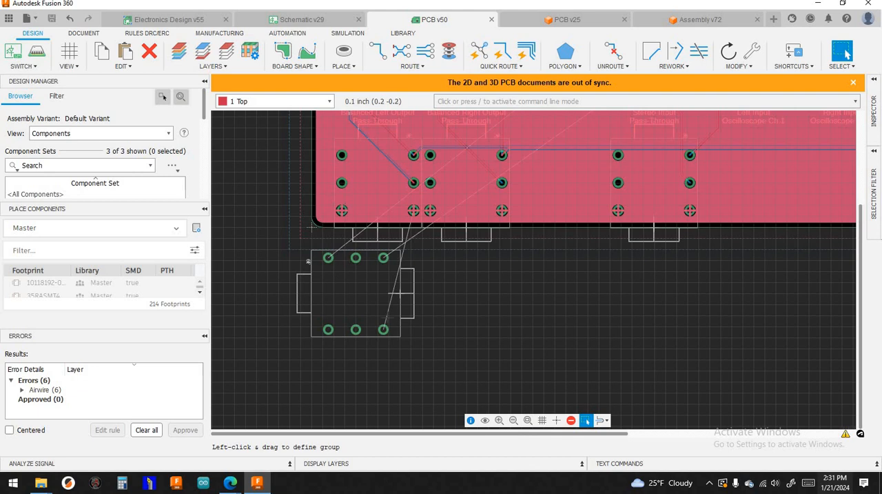
{"action": "scroll", "coordinate": [309, 259], "scroll_direction": "down", "scroll_amount": 1}
{"action": "scroll", "coordinate": [311, 257], "scroll_direction": "up", "scroll_amount": 2}
{"action": "scroll", "coordinate": [312, 255], "scroll_direction": "up", "scroll_amount": 2}
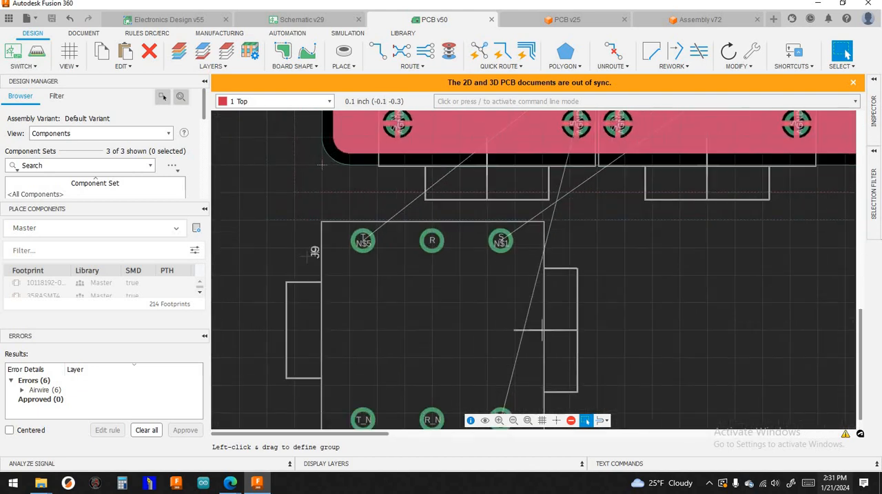
{"action": "scroll", "coordinate": [312, 255], "scroll_direction": "down", "scroll_amount": 6}
{"action": "scroll", "coordinate": [524, 331], "scroll_direction": "down", "scroll_amount": 2}
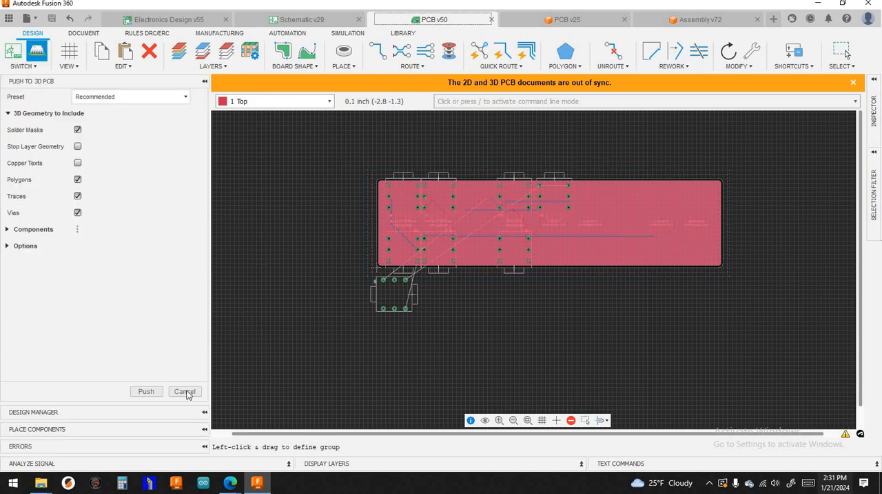
{"action": "left_click", "coordinate": [146, 391]}
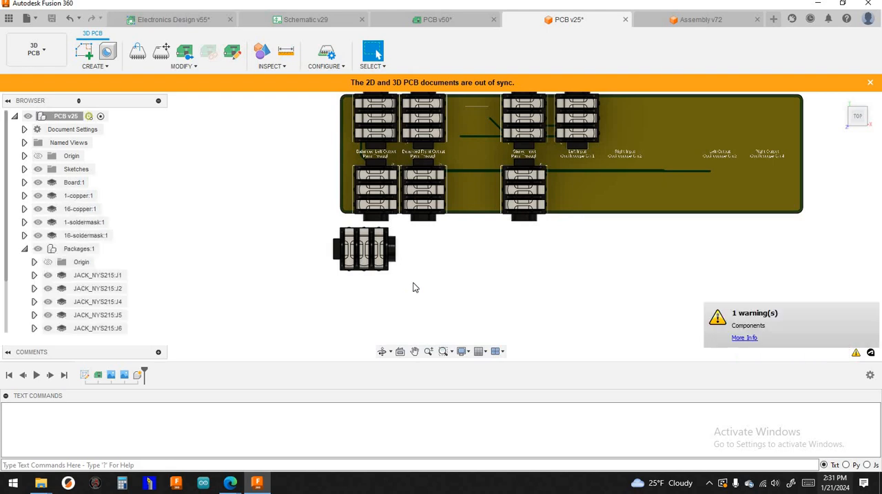
- Examine the new jack's placement in the 3D PCB relative to its pads and the board's lower edge
{"action": "scroll", "coordinate": [355, 276], "scroll_direction": "up", "scroll_amount": 5}
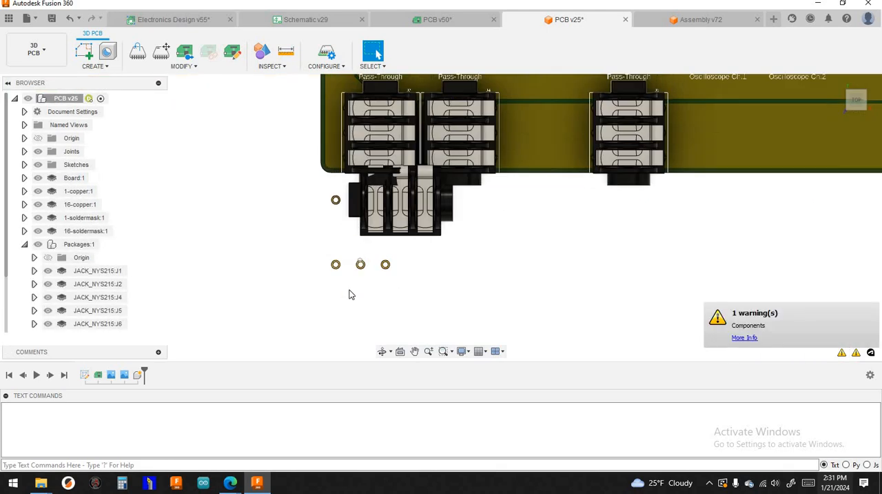
{"action": "left_click", "coordinate": [414, 350]}
{"action": "left_click_drag", "start_coordinate": [414, 246], "coordinate": [408, 295]}
{"action": "scroll", "coordinate": [466, 276], "scroll_direction": "down", "scroll_amount": 6}
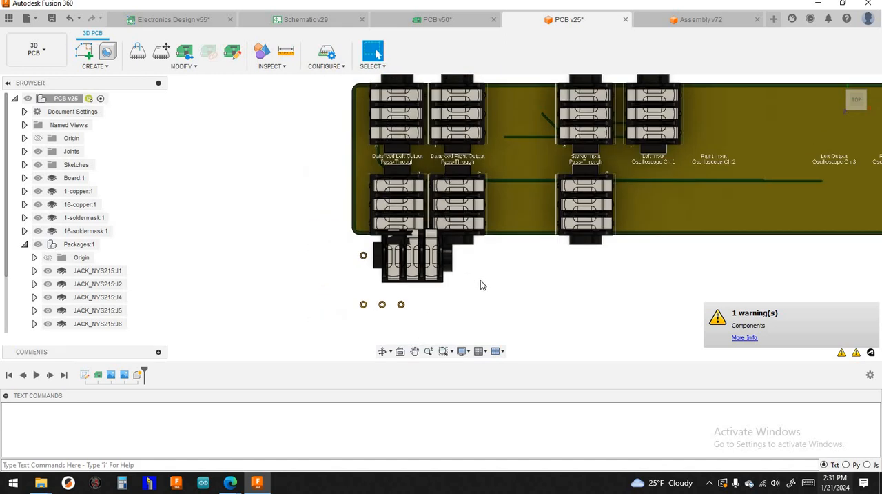
{"action": "middle_click_drag", "start_coordinate": [481, 280], "coordinate": [416, 288]}
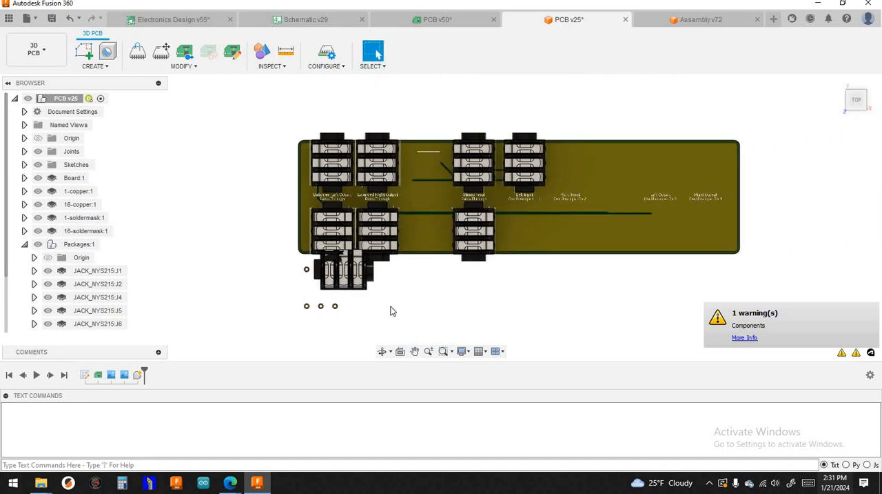
{"action": "middle_click_drag", "start_coordinate": [362, 297], "coordinate": [353, 277]}
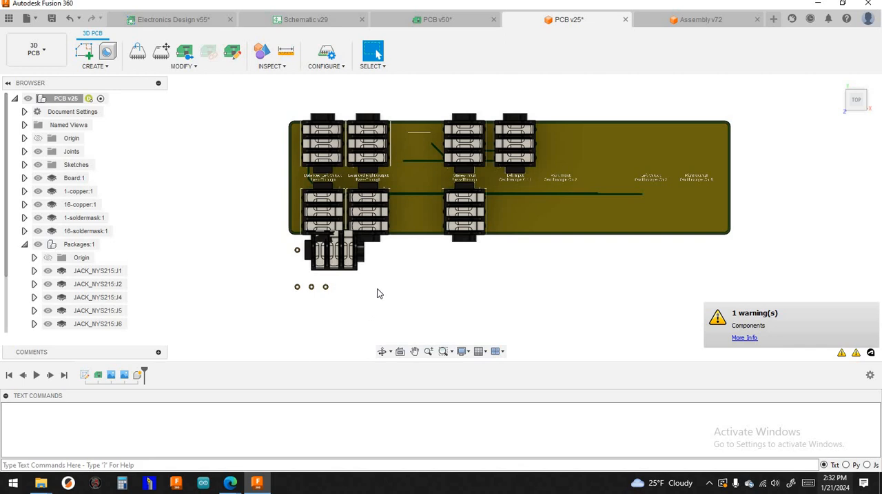
{"action": "scroll", "coordinate": [377, 295], "scroll_direction": "up", "scroll_amount": 4}
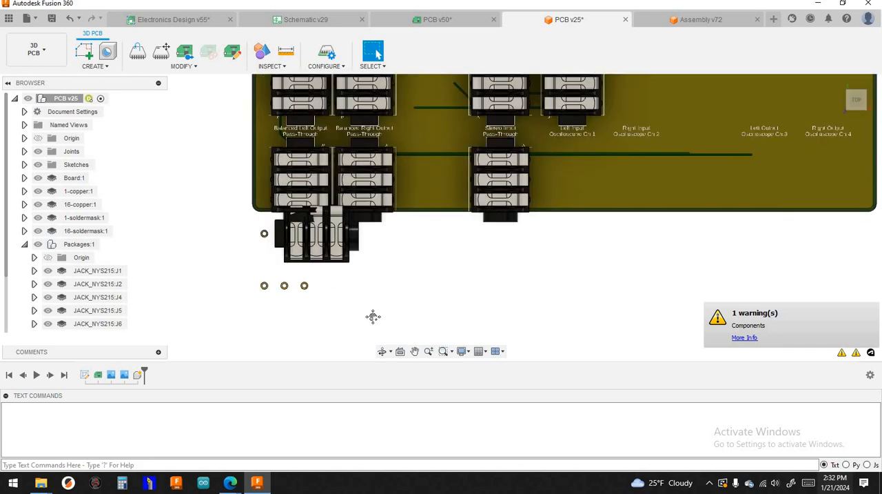
{"action": "middle_click_drag", "start_coordinate": [374, 315], "coordinate": [372, 323]}
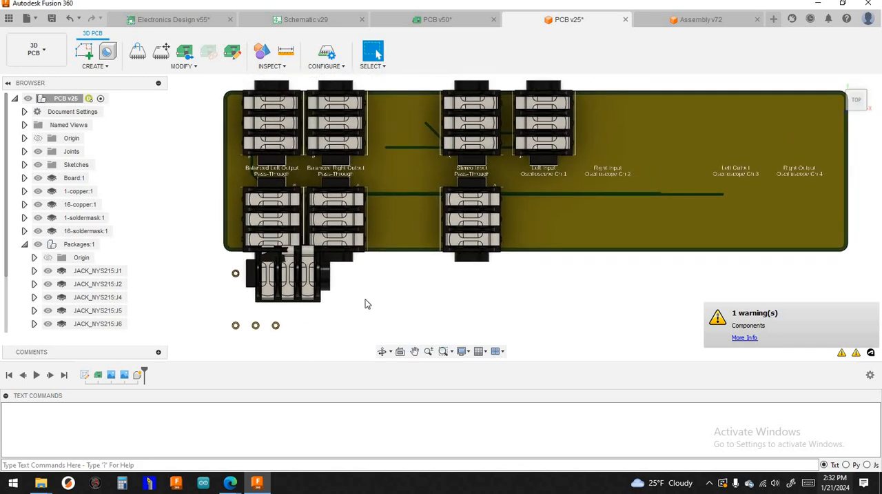
{"action": "scroll", "coordinate": [365, 304], "scroll_direction": "down", "scroll_amount": 2}
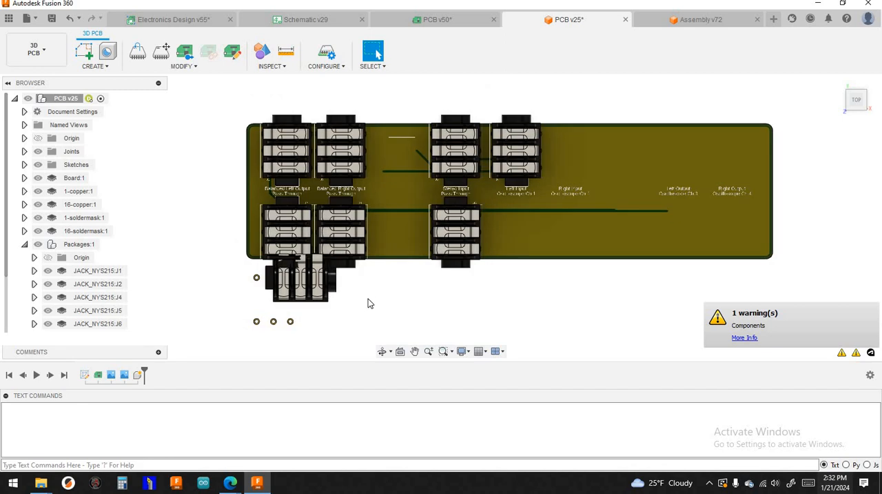
{"action": "middle_click_drag", "start_coordinate": [368, 301], "coordinate": [376, 310]}
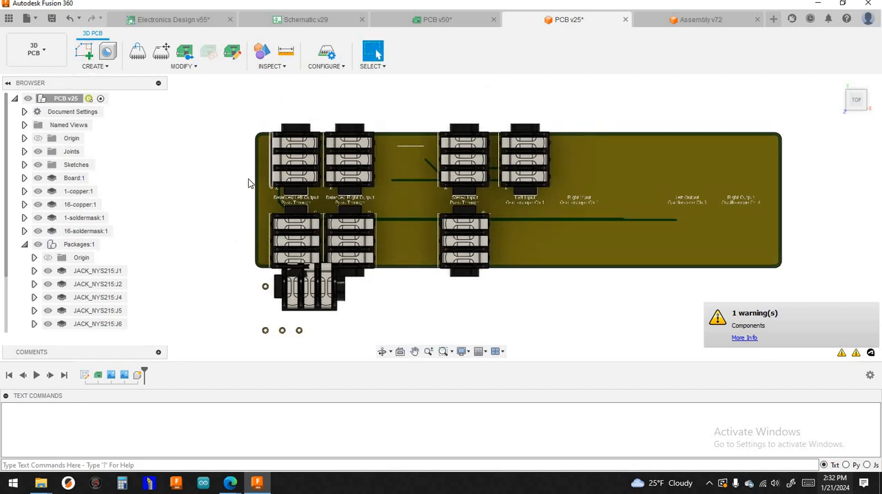
- Save the 3D PCB document with the version description "User Saved"
{"action": "left_click", "coordinate": [52, 18]}
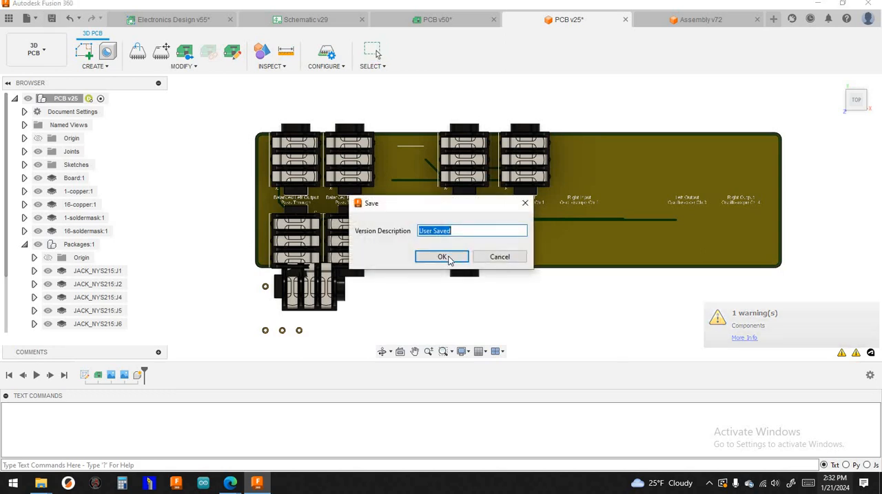